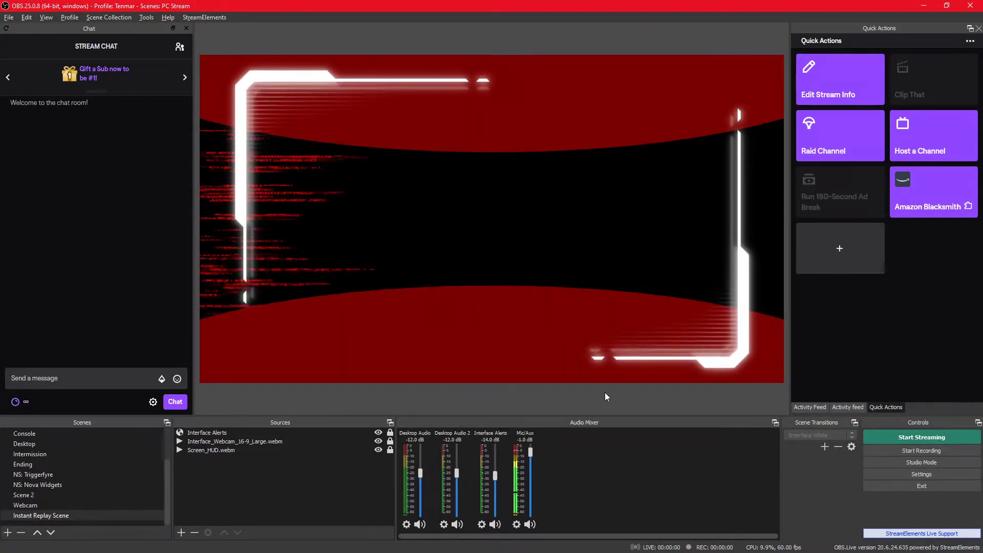
# Step: Bring up OBS Studio's File menu with the recordings and settings options
pyautogui.click(9, 17)
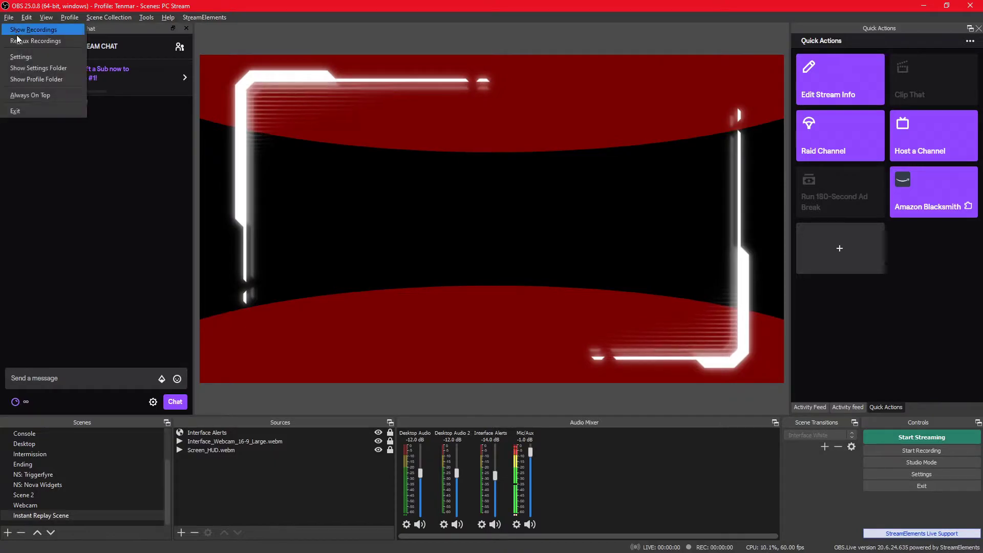
# Step: Switch the Output settings to Simple mode, showing the enabled 20-second replay buffer
pyautogui.click(25, 55)
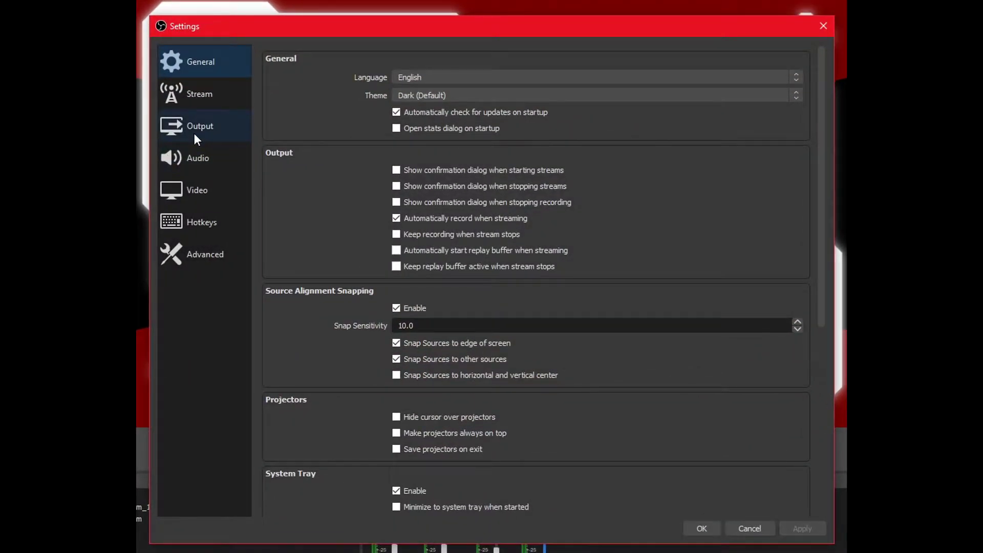
pyautogui.click(195, 134)
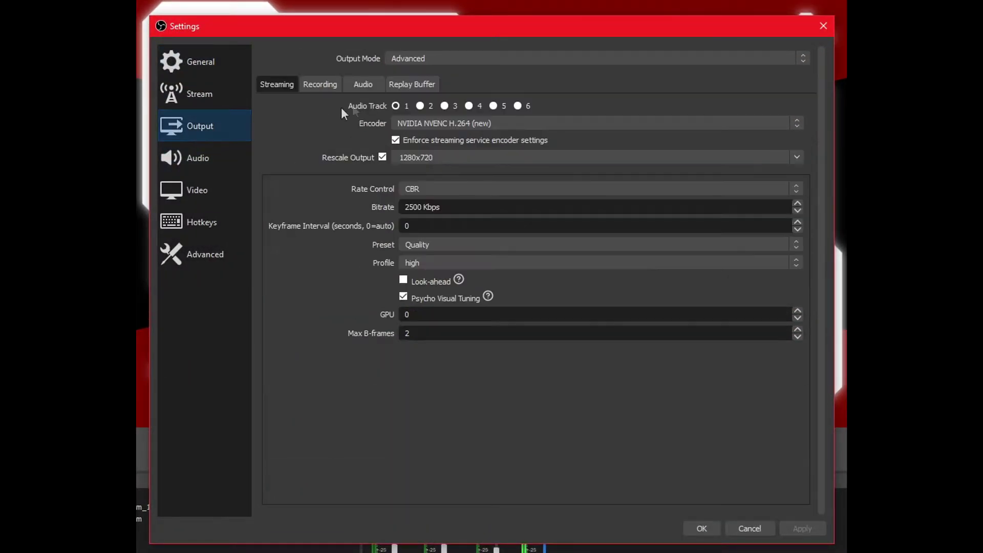
pyautogui.click(416, 64)
pyautogui.click(408, 69)
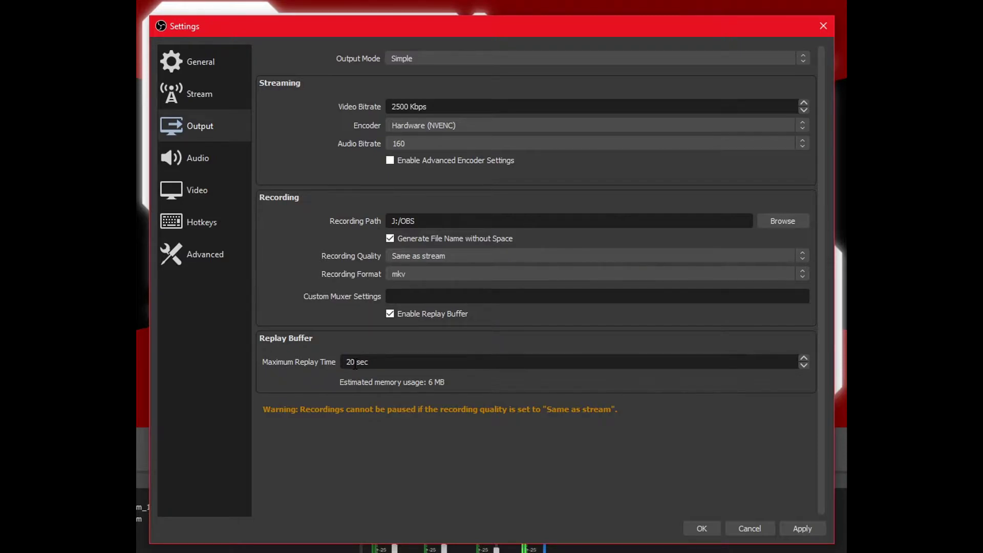
# Step: Set Output Mode to Advanced and enable a 30 s Replay Buffer, applying the change
pyautogui.click(431, 59)
pyautogui.click(434, 75)
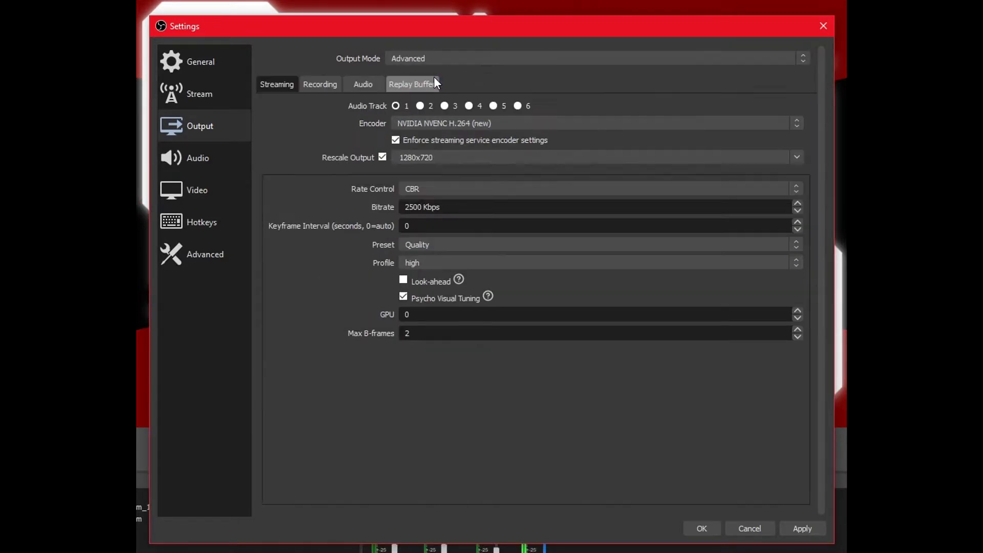
pyautogui.click(315, 84)
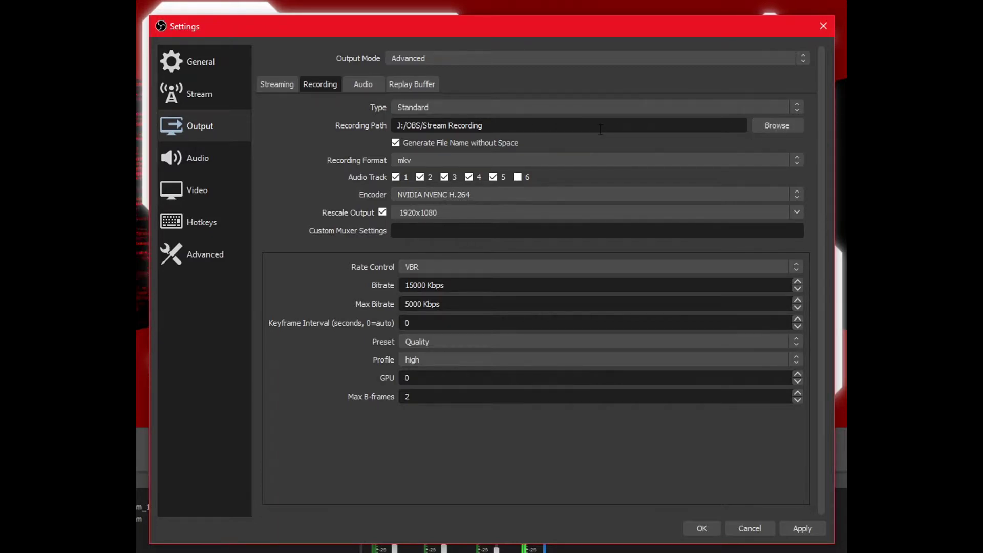
pyautogui.click(416, 85)
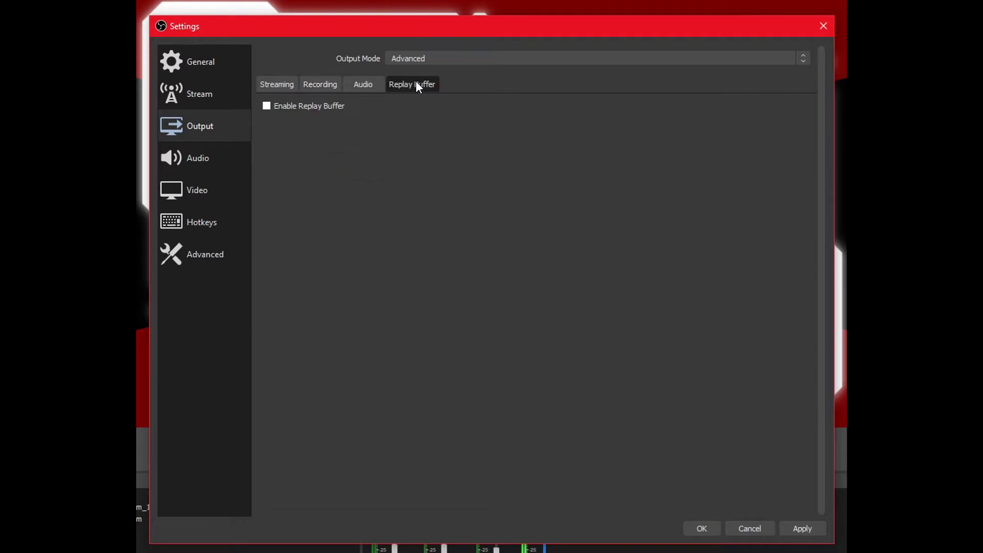
pyautogui.click(318, 106)
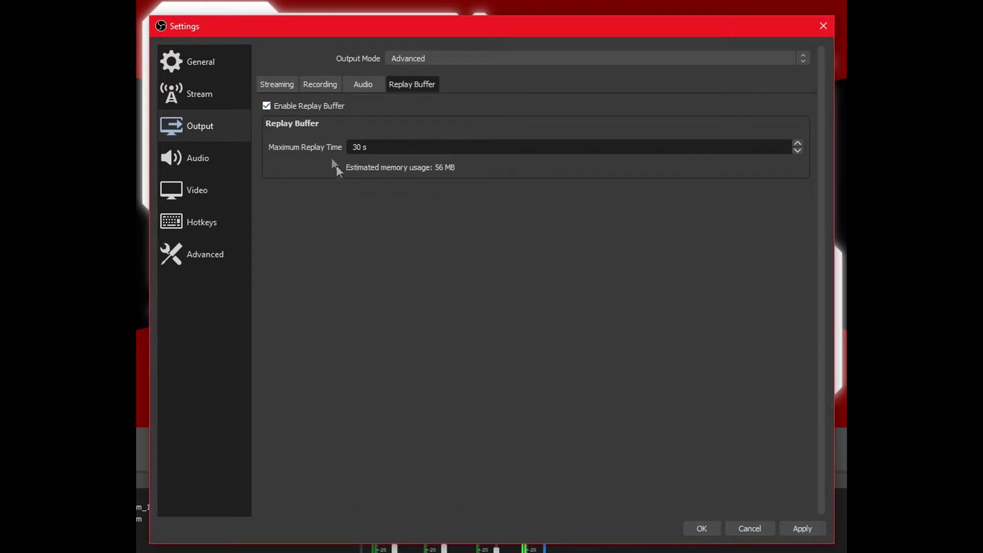
pyautogui.click(791, 530)
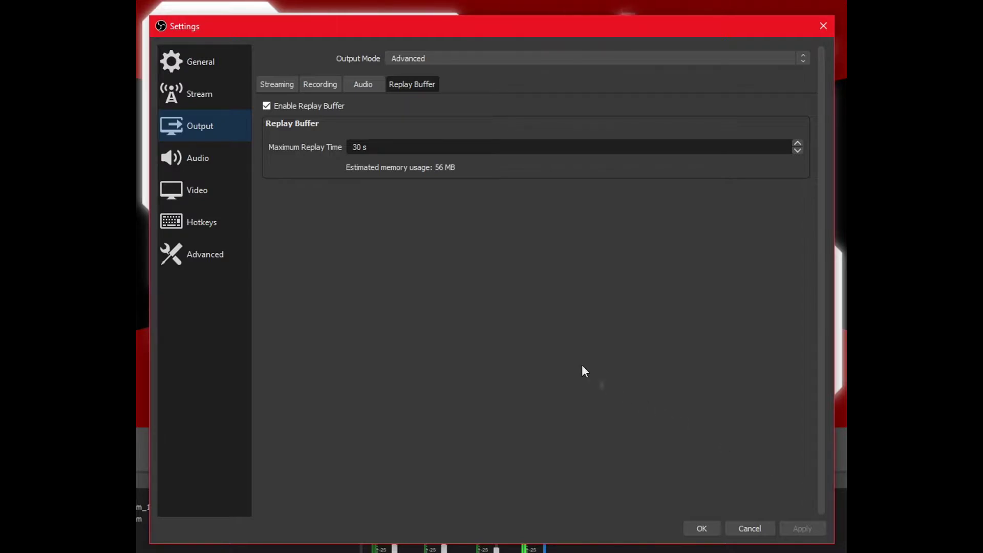
pyautogui.click(211, 62)
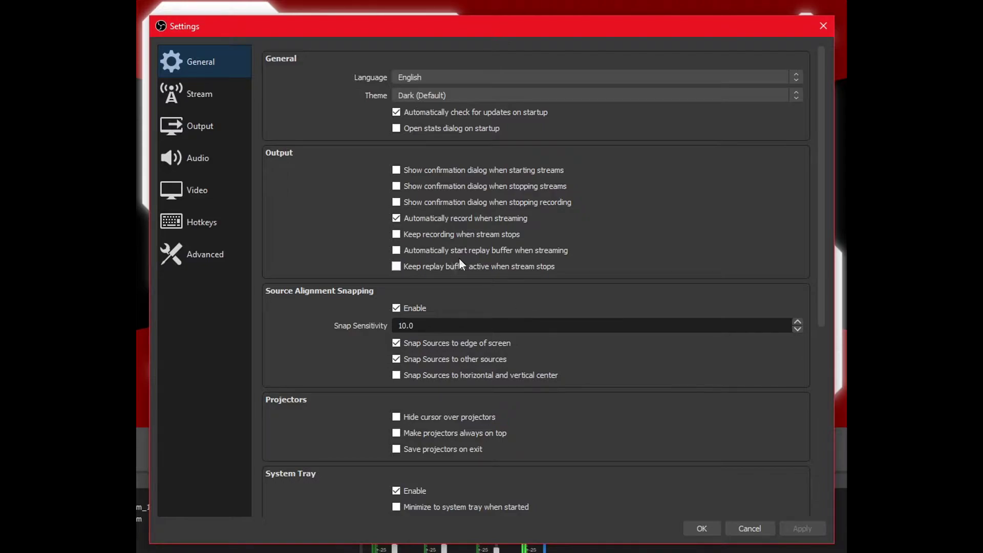
# Step: Tick 'Automatically start replay buffer when streaming' on the General page
pyautogui.click(435, 251)
pyautogui.click(236, 232)
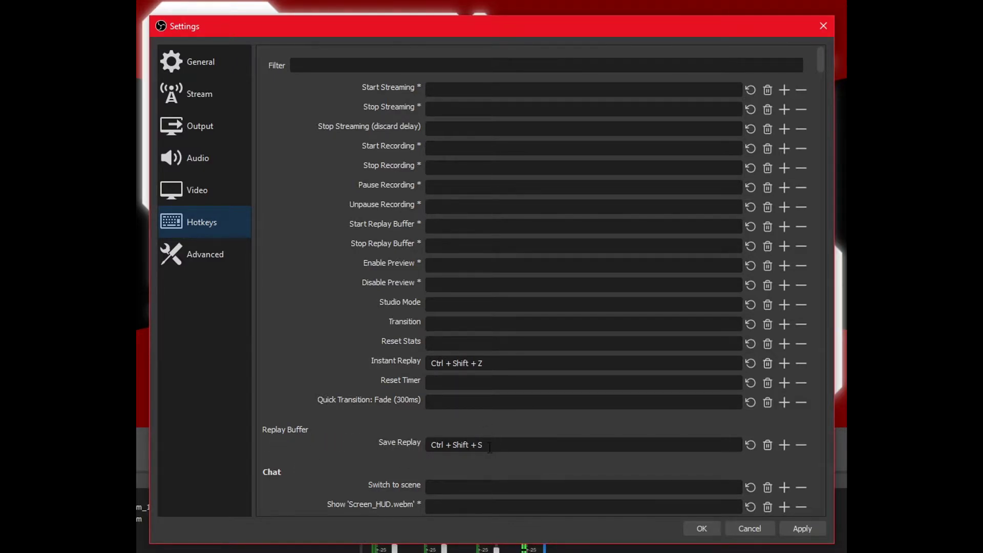
# Step: Re-record the Save Replay hotkey as Ctrl+Shift+S and save the settings with OK
pyautogui.click(767, 445)
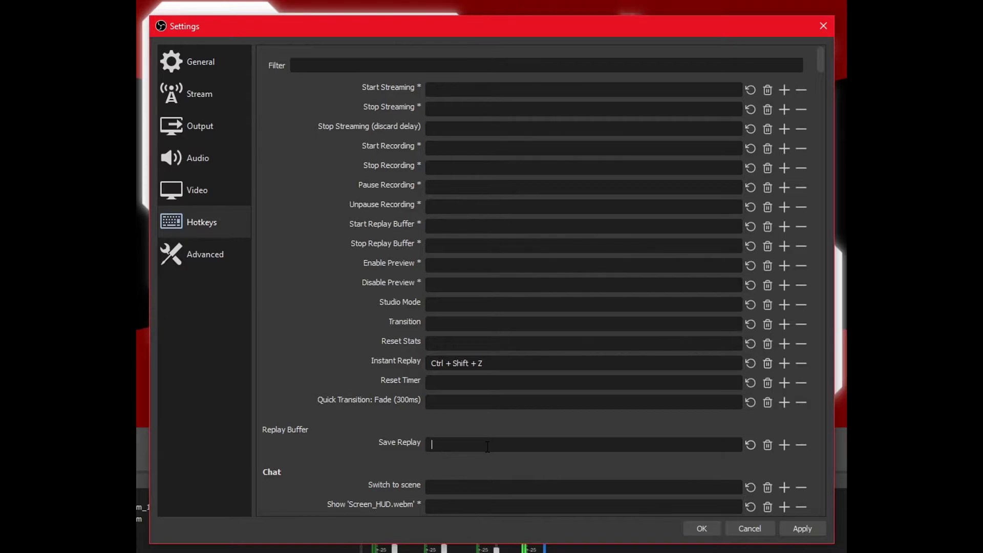
pyautogui.press('ctrl')
pyautogui.press('shift')
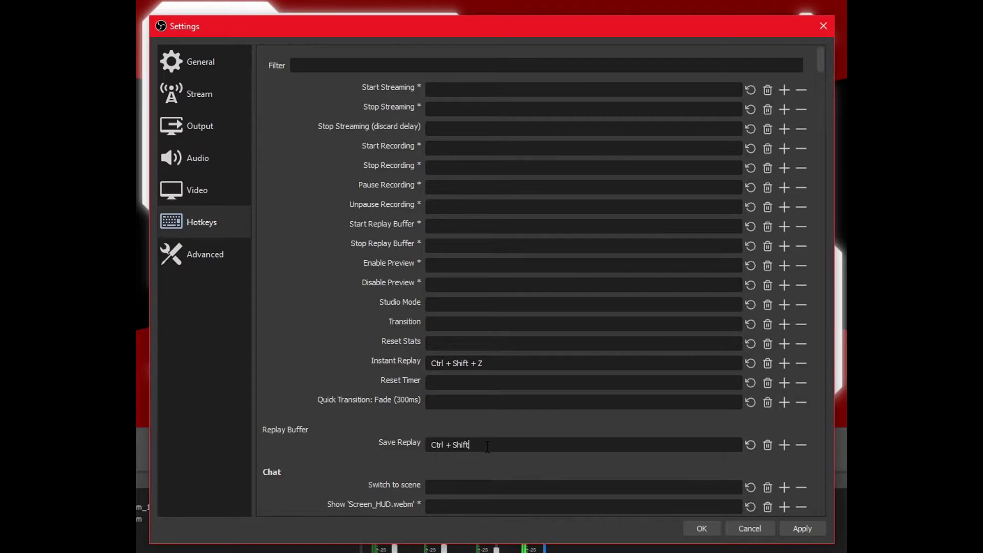
pyautogui.hotkey('ctrl', 'shift', 'a')
pyautogui.click(768, 444)
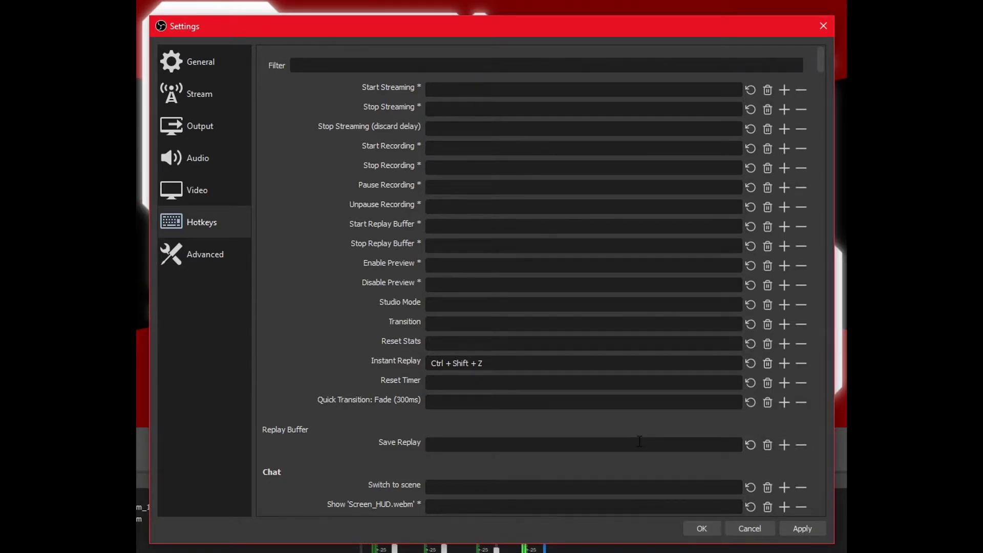
pyautogui.click(609, 451)
pyautogui.press('ctrl')
pyautogui.press('shift')
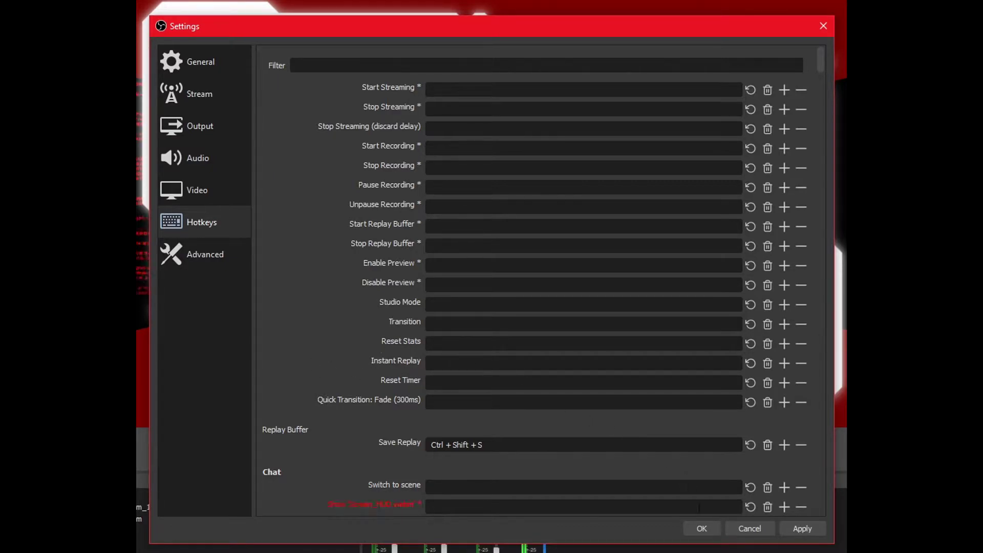
pyautogui.click(701, 527)
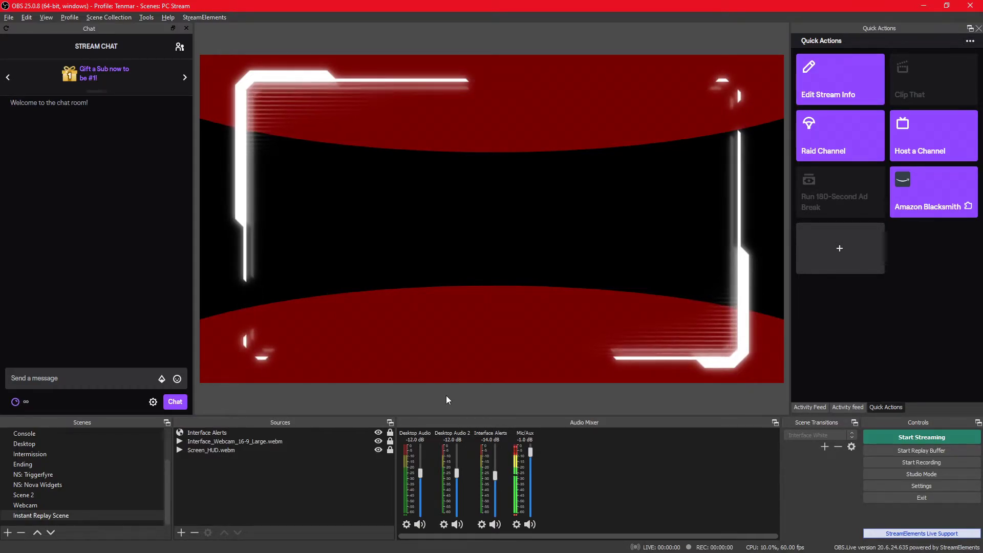
# Step: Start the replay buffer from the Controls panel
pyautogui.click(891, 449)
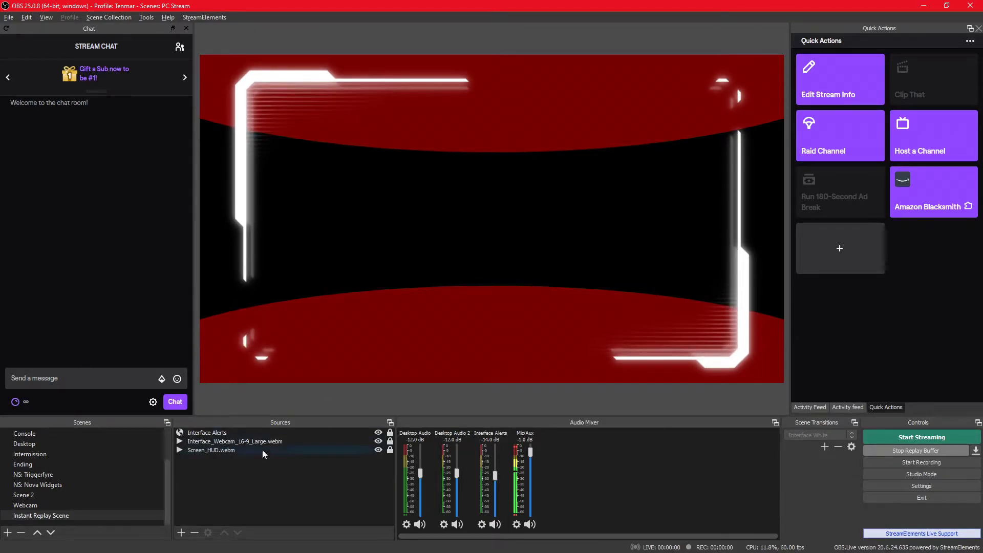
# Step: Add a new Media Source named 'Instant Replay' to the scene
pyautogui.click(181, 532)
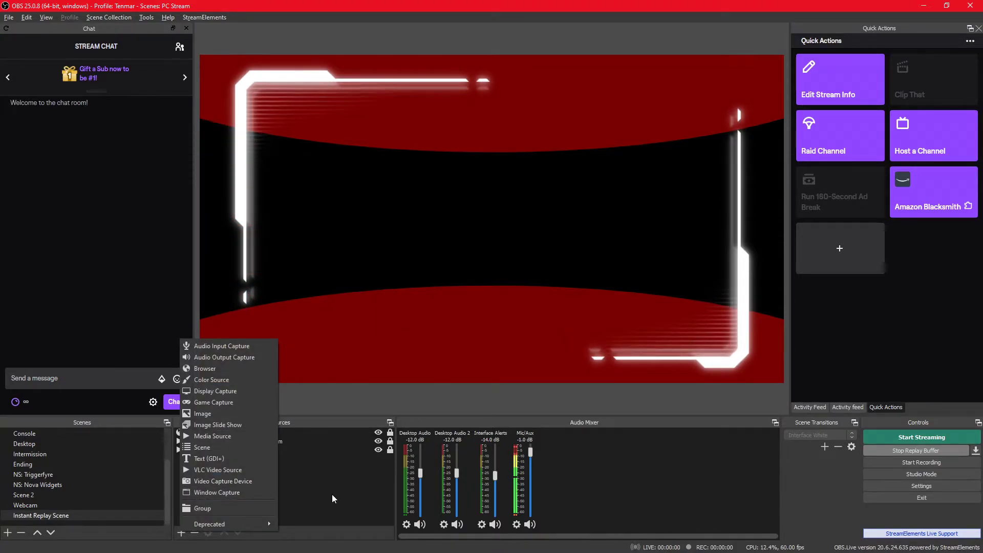
pyautogui.click(366, 292)
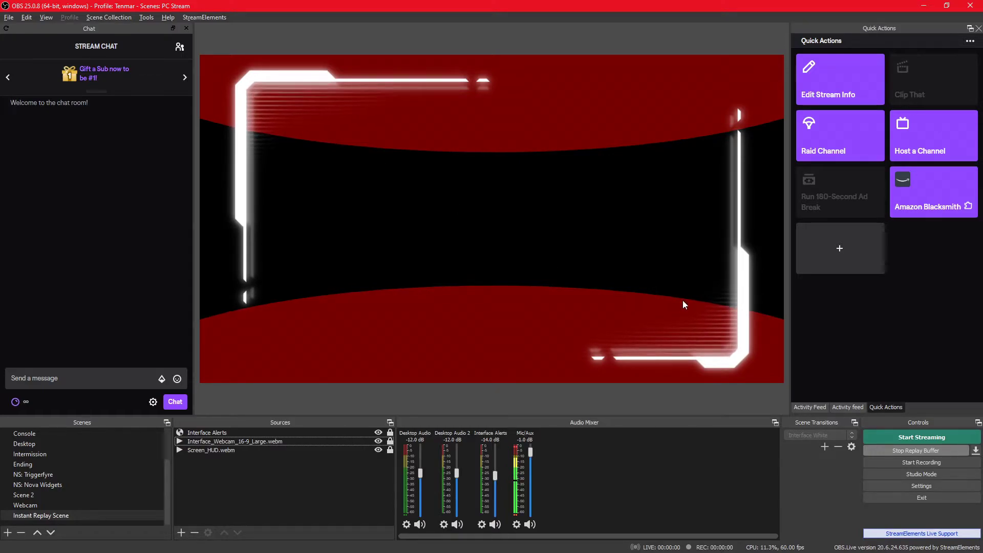
pyautogui.click(181, 533)
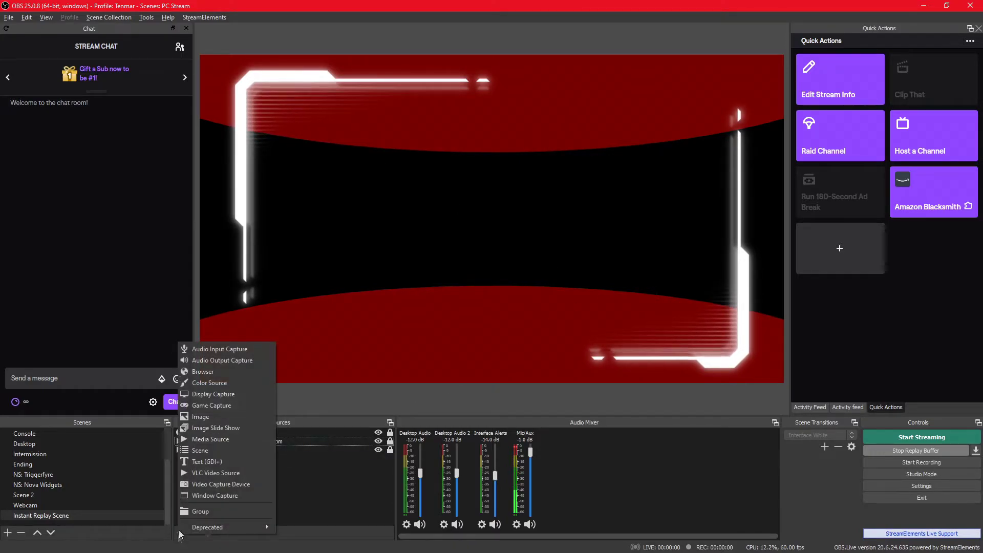
pyautogui.click(207, 441)
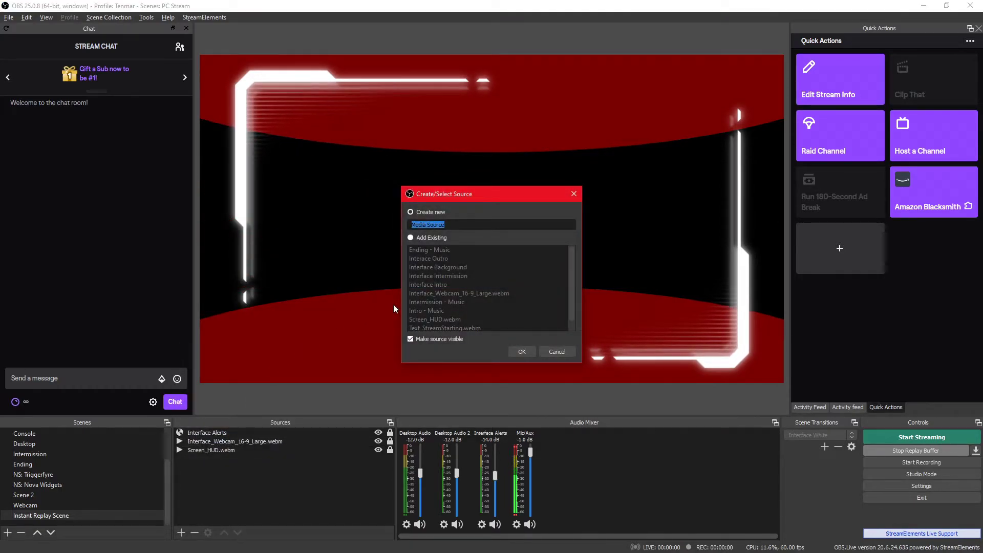
pyautogui.write('Insta')
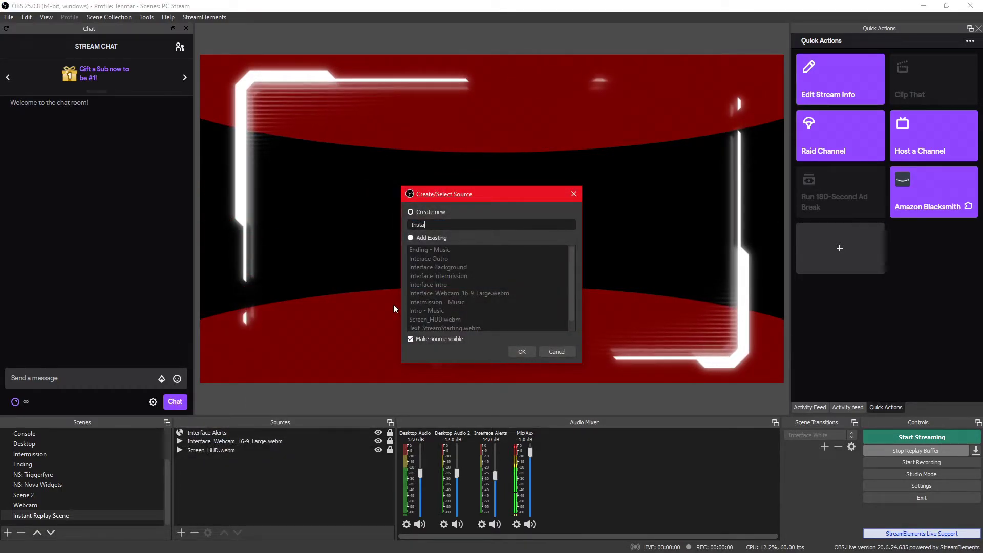
pyautogui.write('nt Replay')
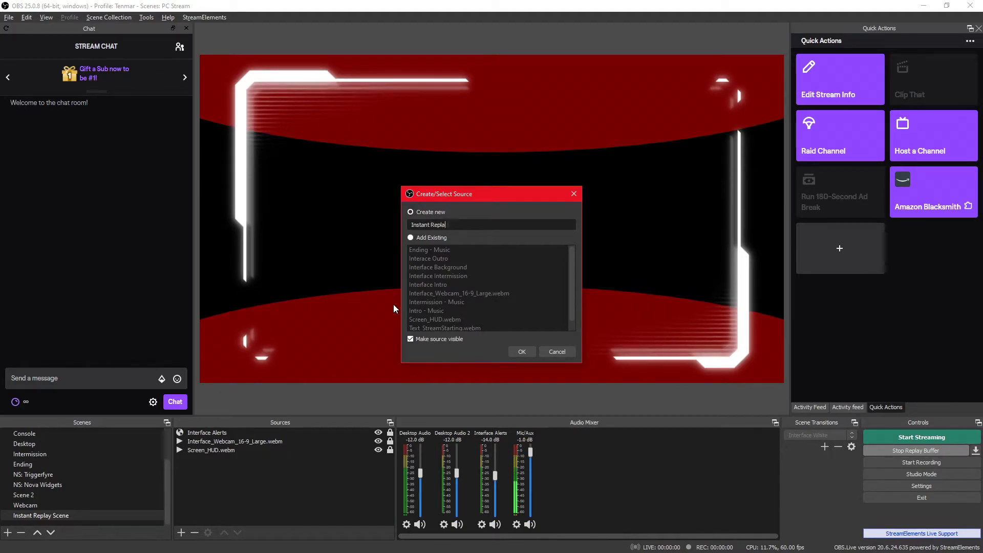
pyautogui.click(518, 350)
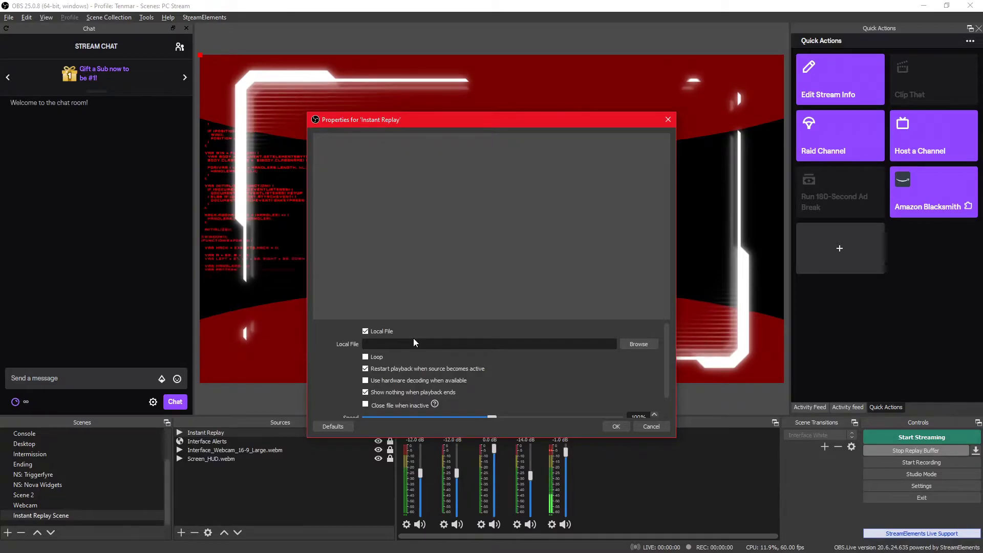
# Step: Point the source at Replay_2020-09-11_21-01-24.mkv in the Stream Recording folder and confirm
pyautogui.click(646, 344)
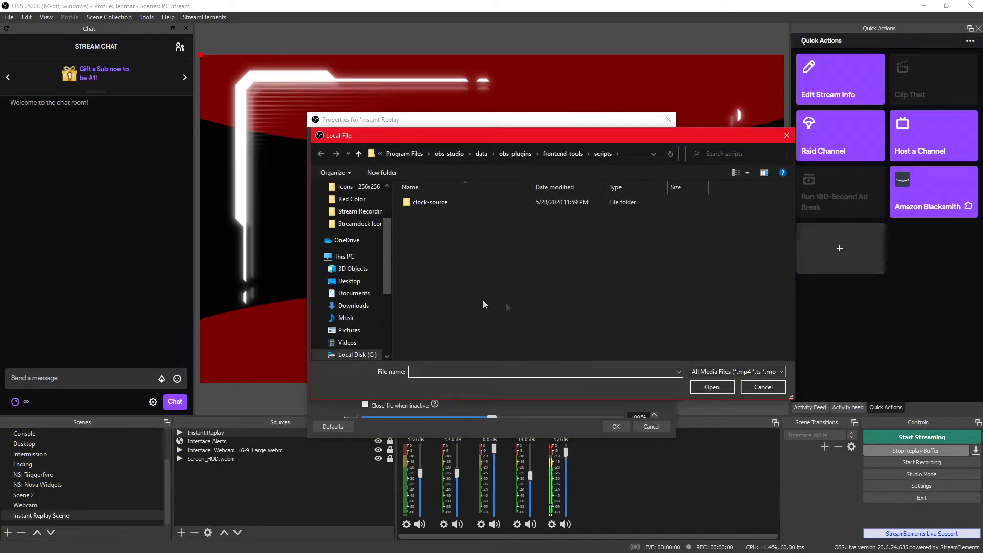
pyautogui.scroll(-4, 387, 319)
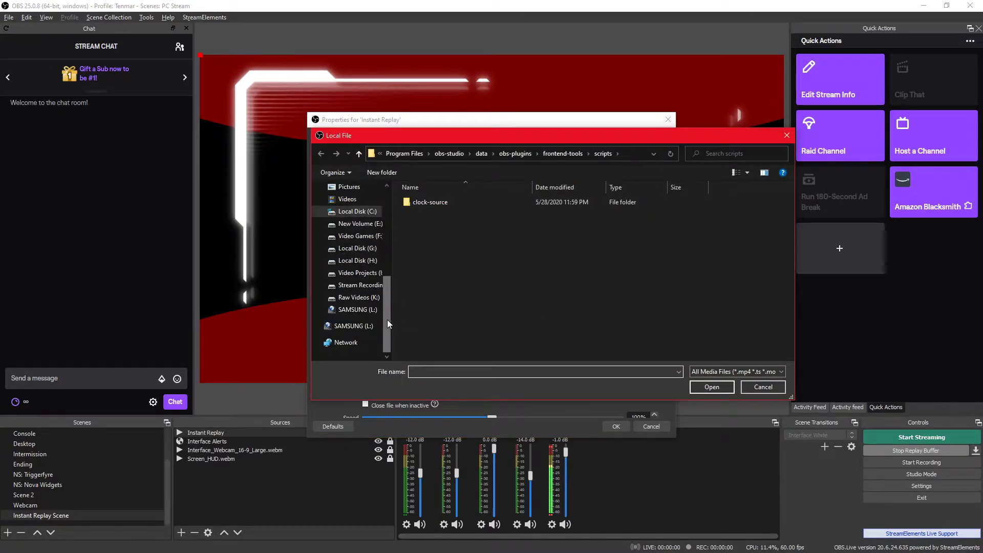
pyautogui.click(353, 285)
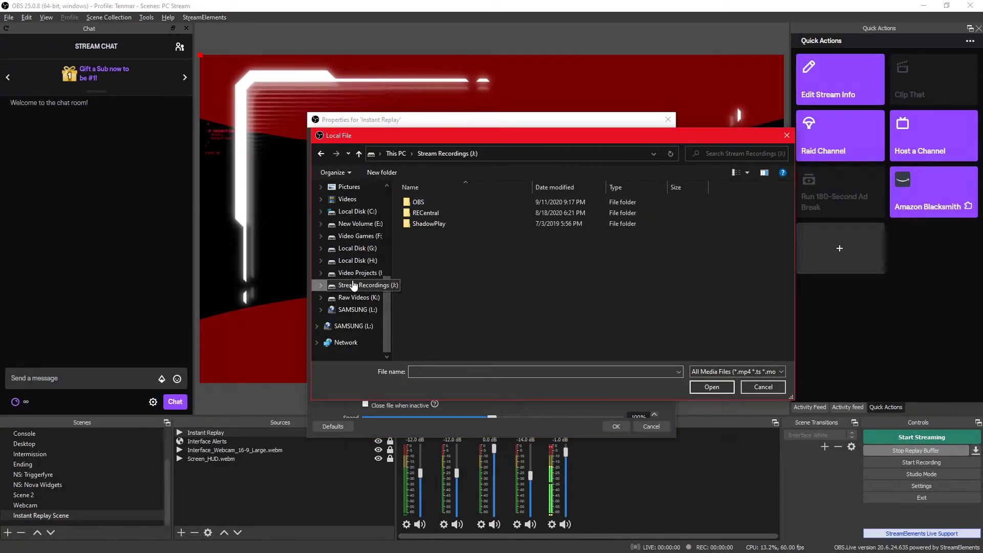
pyautogui.doubleClick(426, 201)
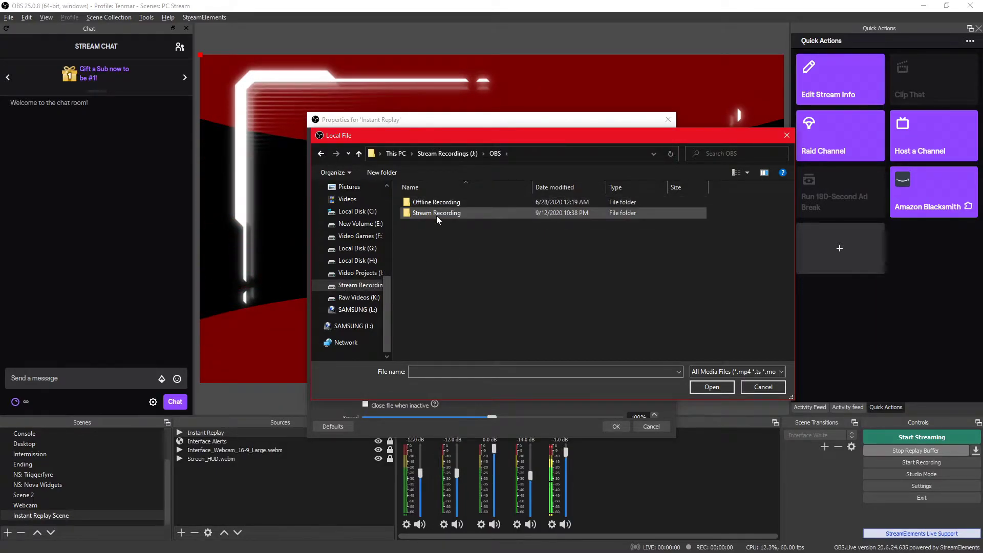
pyautogui.moveTo(437, 219)
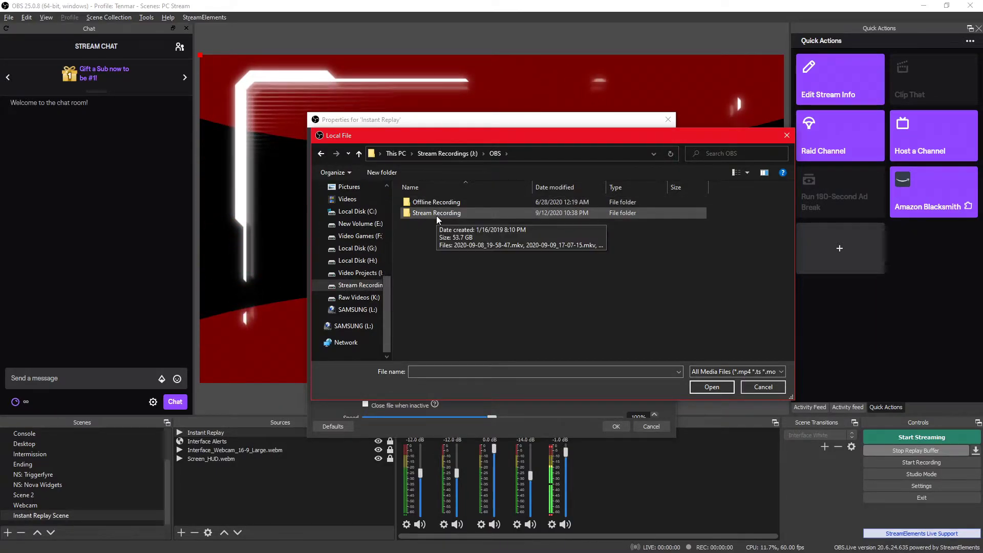
pyautogui.doubleClick(436, 213)
pyautogui.scroll(-5, 601, 296)
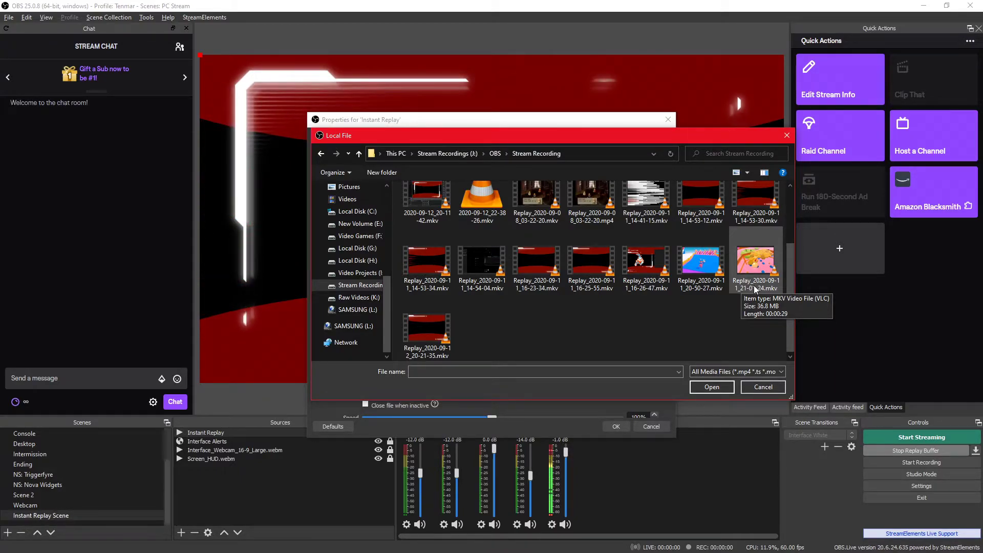
pyautogui.doubleClick(750, 289)
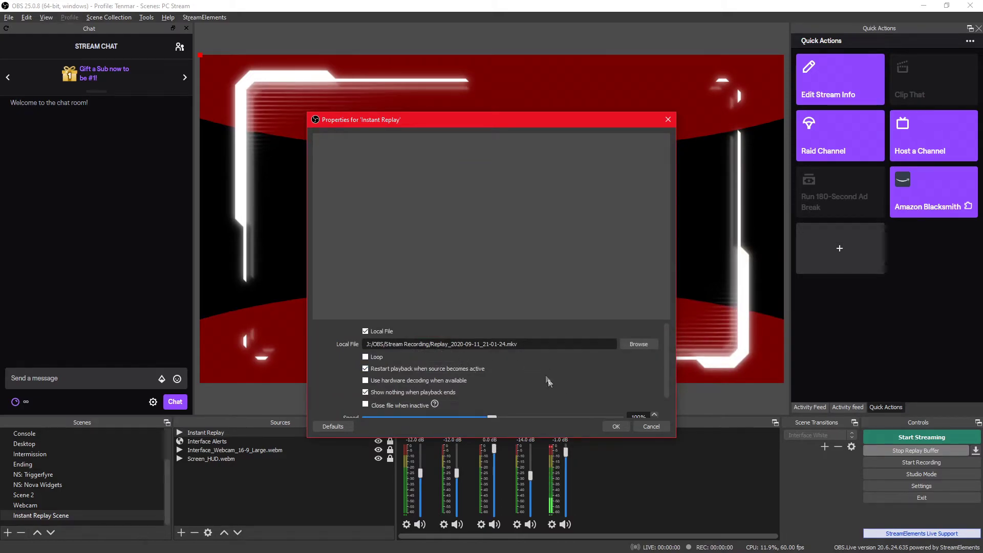
pyautogui.click(614, 427)
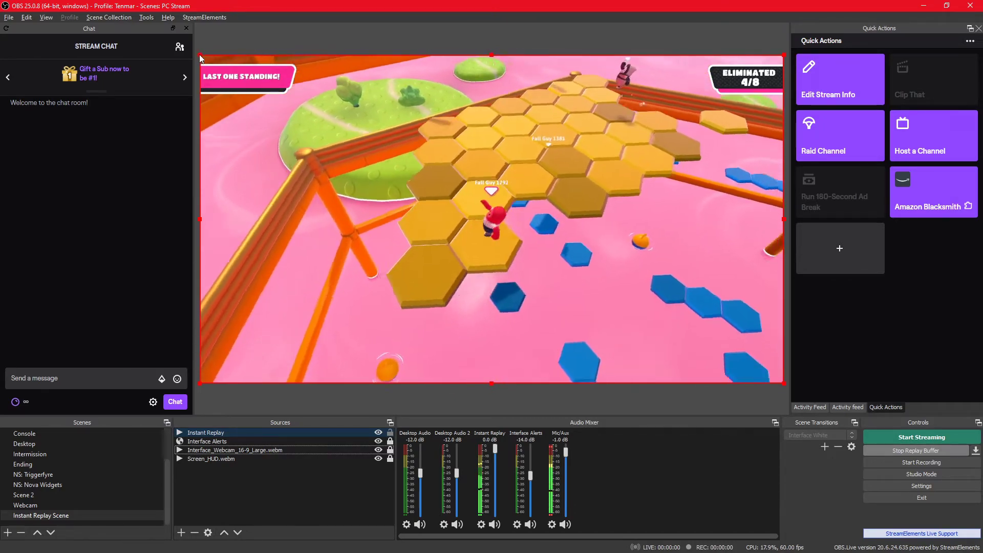
# Step: Resize the Instant Replay video to fit inside the red HUD frame and layer it below the webcam
pyautogui.moveTo(200, 57); pyautogui.dragTo(302, 130)
pyautogui.moveTo(703, 352); pyautogui.dragTo(606, 294)
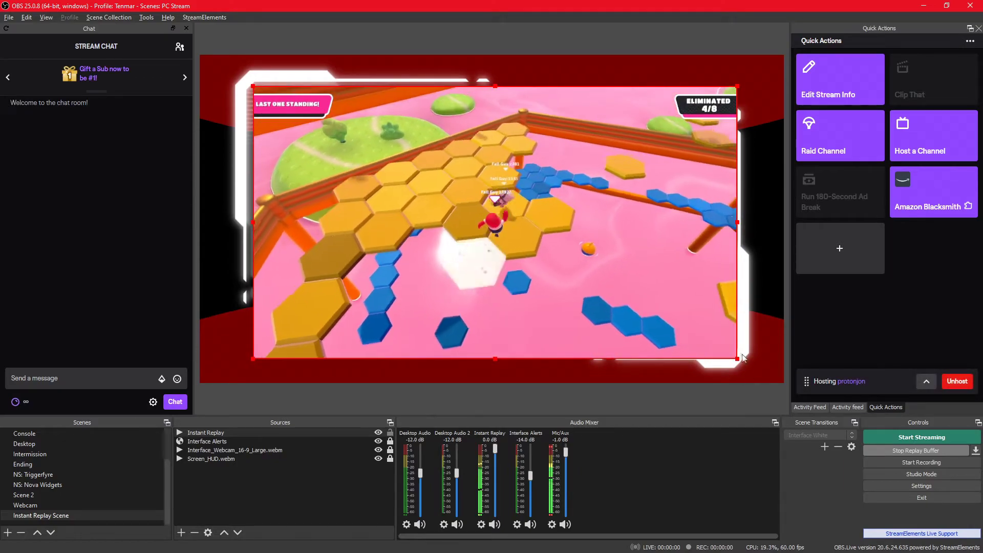
pyautogui.moveTo(738, 360); pyautogui.dragTo(726, 353)
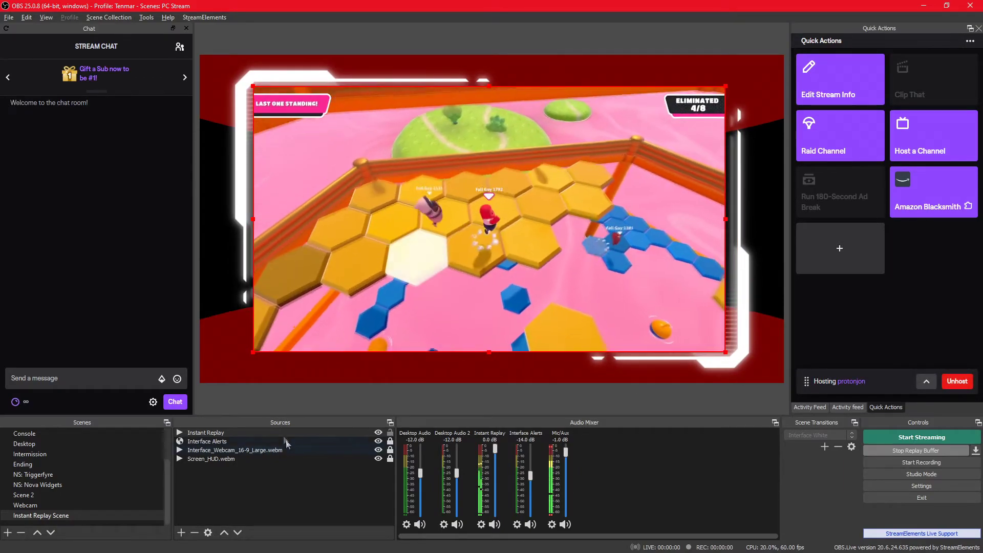
pyautogui.moveTo(259, 431); pyautogui.dragTo(256, 451)
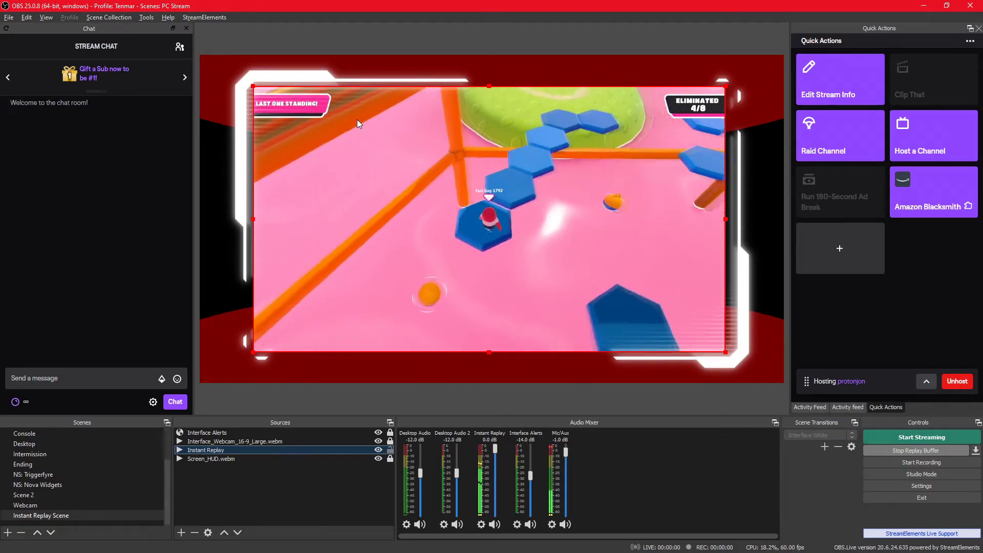
pyautogui.click(144, 19)
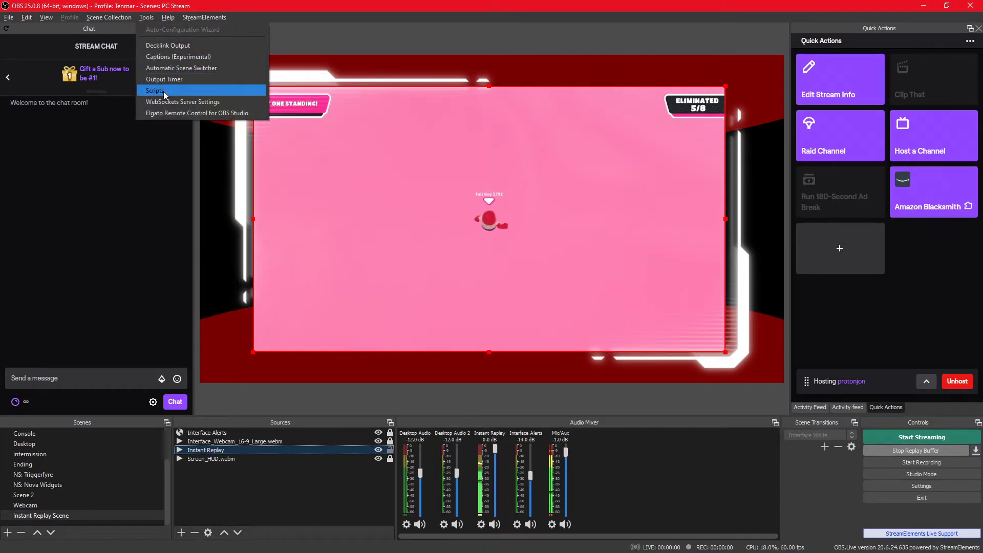
# Step: Remove and re-add instant-replay.lua in Scripts, setting its Media Source to Instant Replay
pyautogui.click(164, 91)
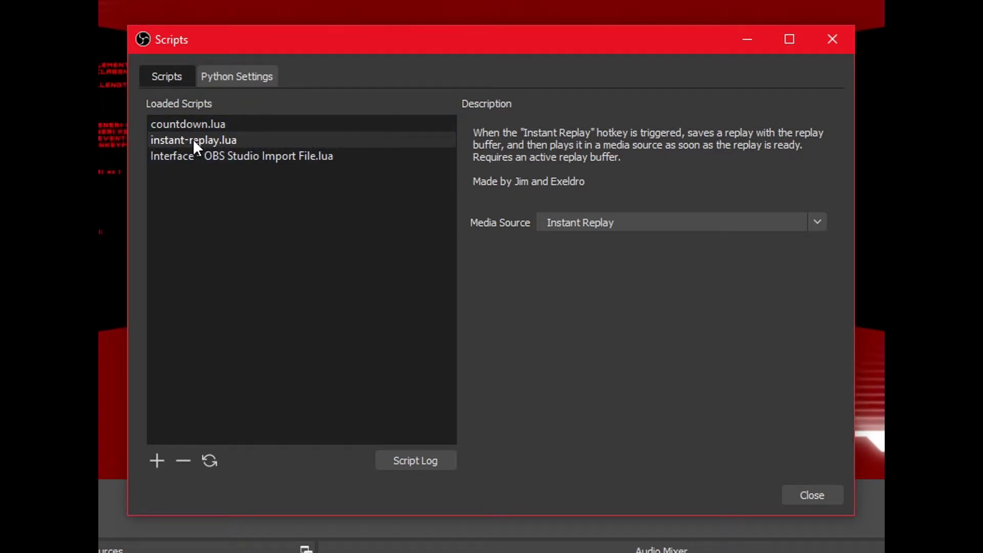
pyautogui.click(182, 463)
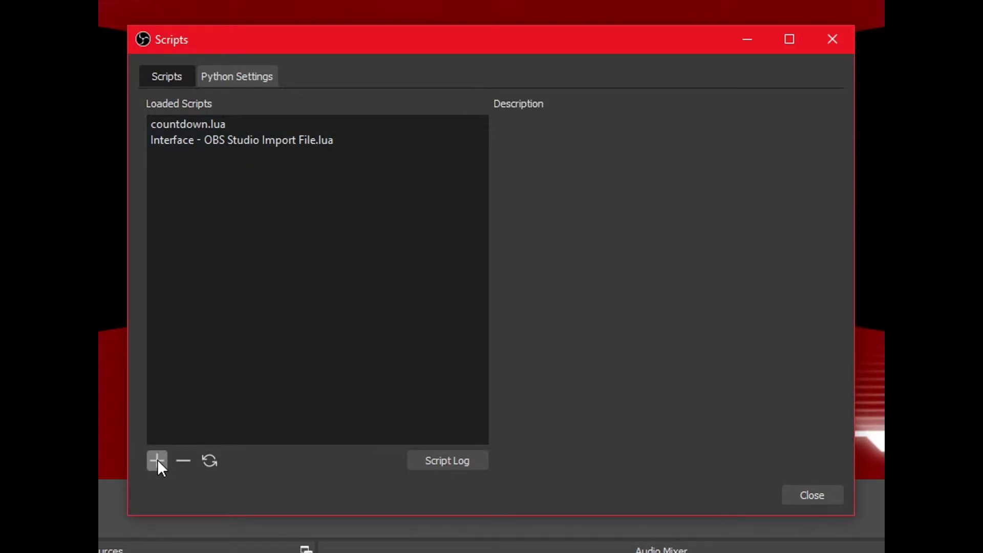
pyautogui.click(157, 460)
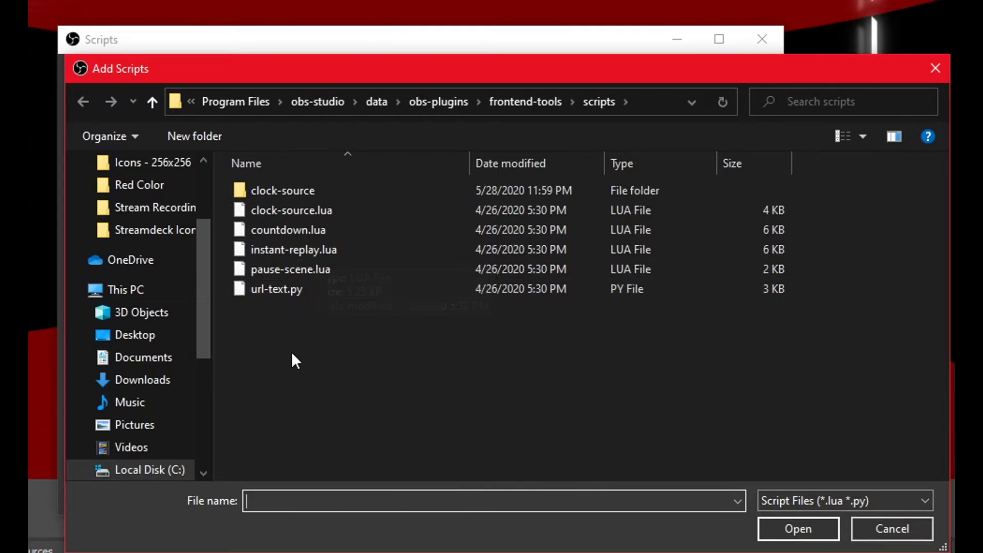
pyautogui.doubleClick(285, 253)
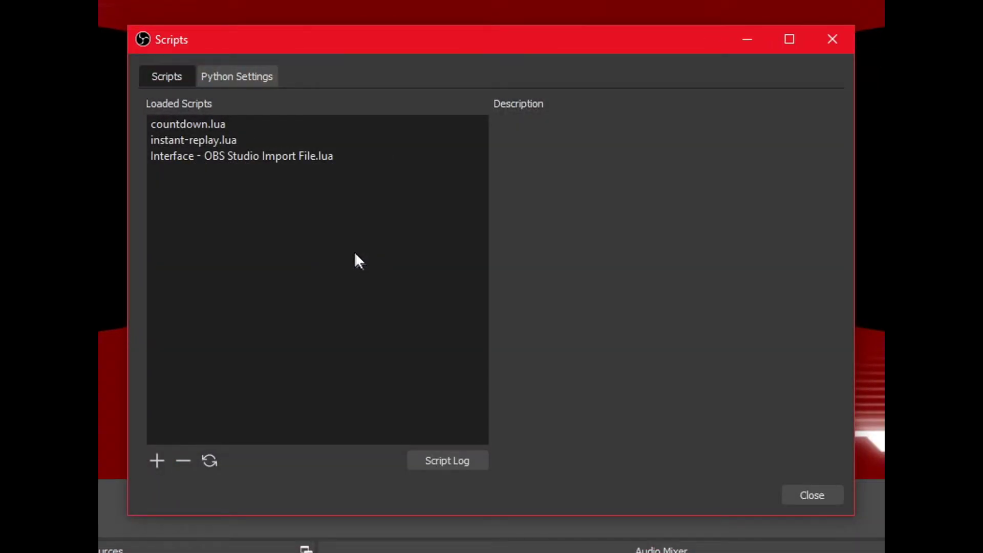
pyautogui.click(249, 139)
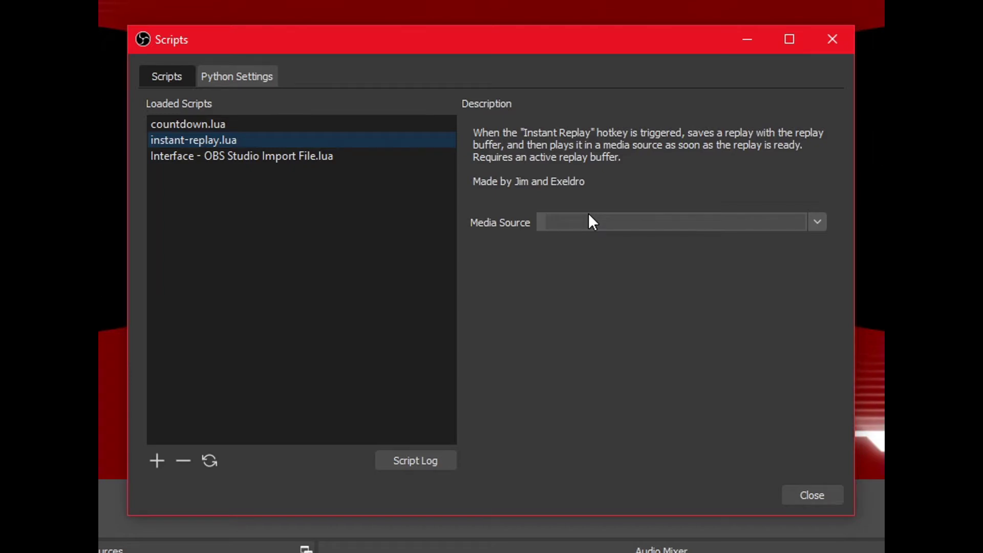
pyautogui.click(818, 222)
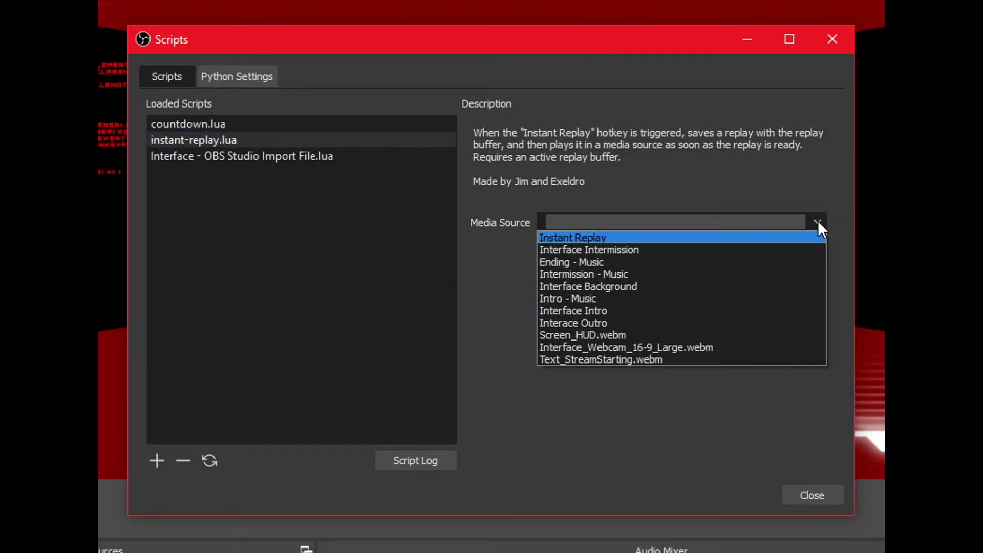
pyautogui.click(577, 235)
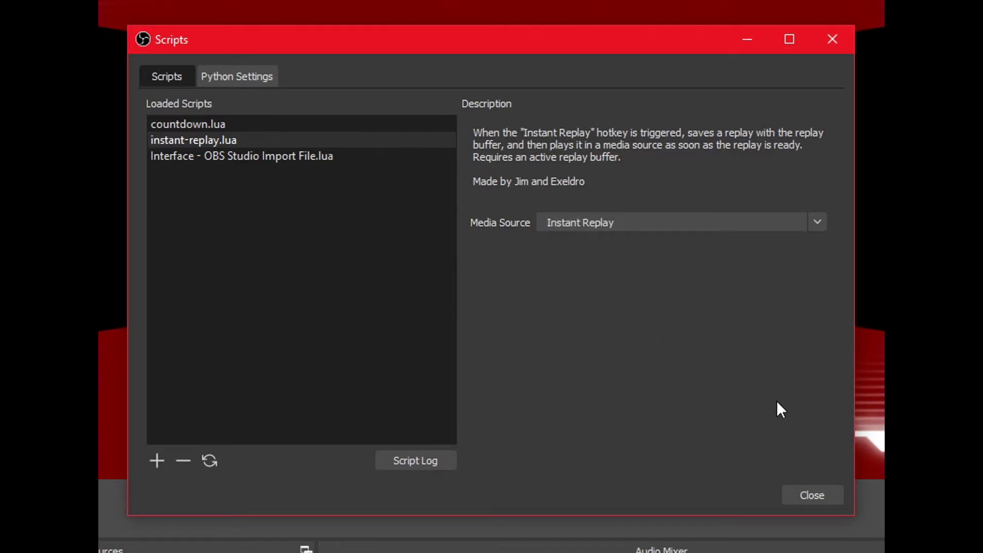
pyautogui.click(809, 496)
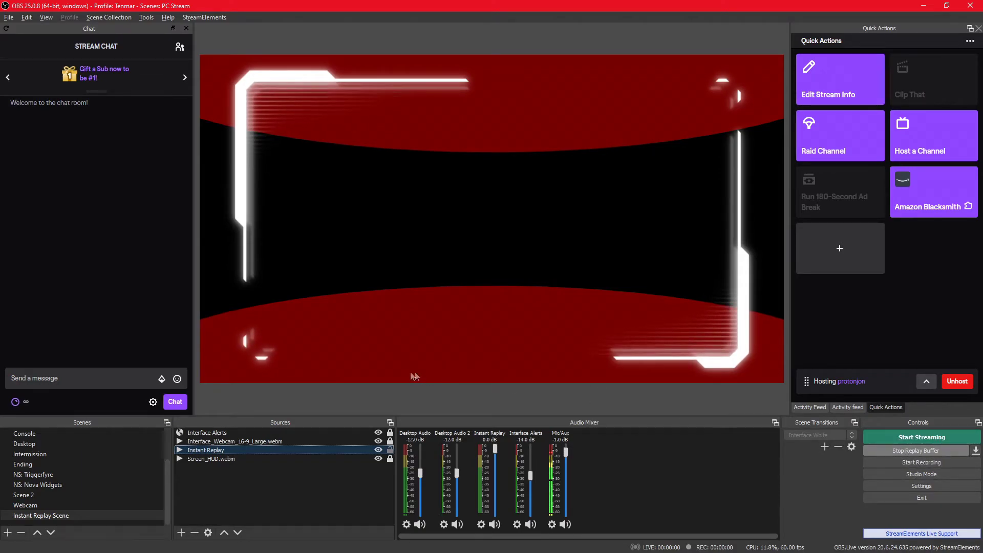
# Step: Bind the Instant Replay hotkey to Ctrl+Shift+Z in the Hotkeys settings
pyautogui.click(9, 17)
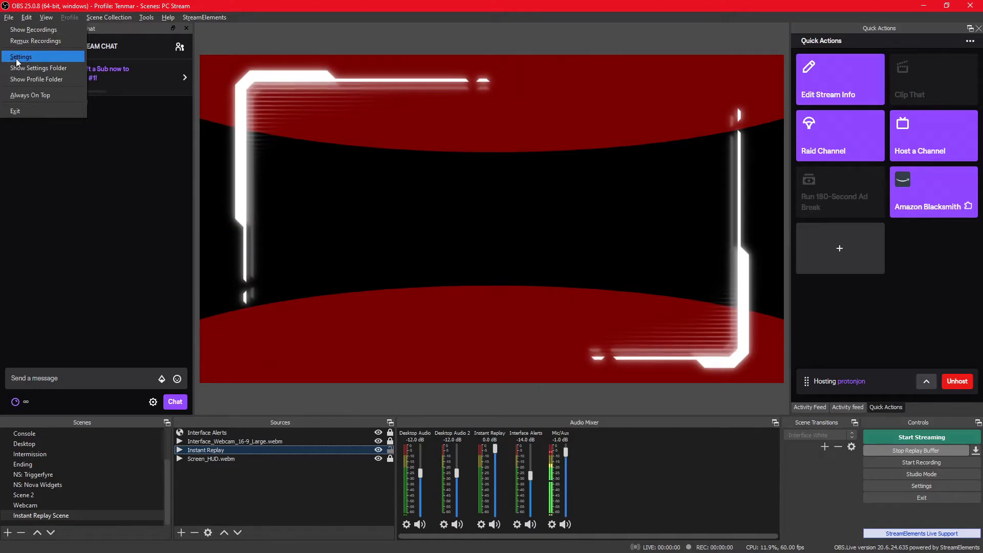
pyautogui.click(383, 188)
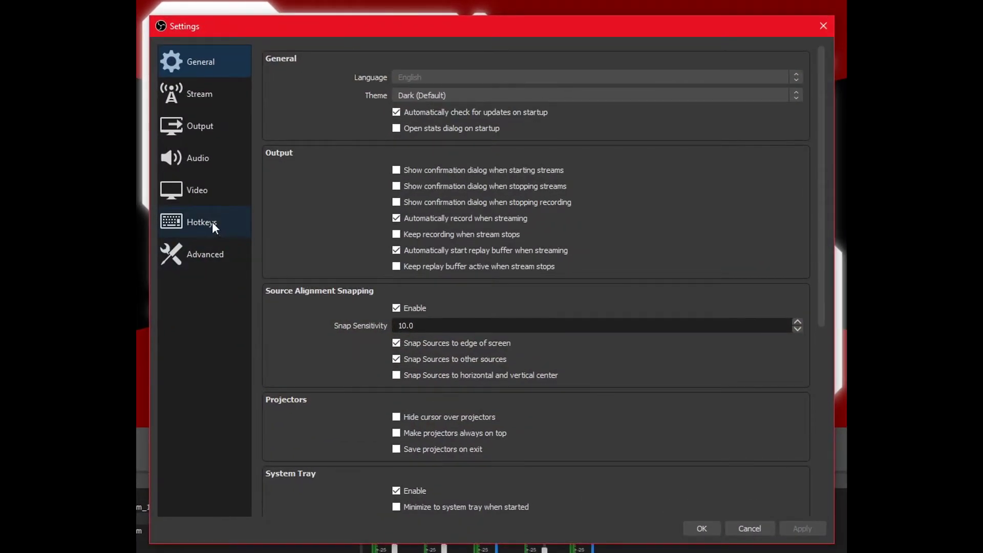
pyautogui.click(208, 219)
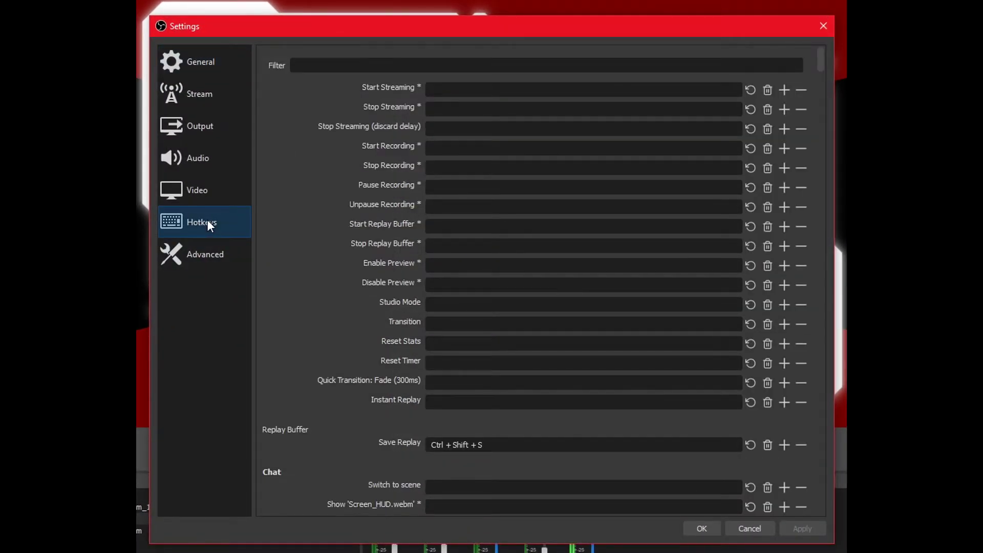
pyautogui.click(441, 402)
pyautogui.hotkey('ctrl', 'shift')
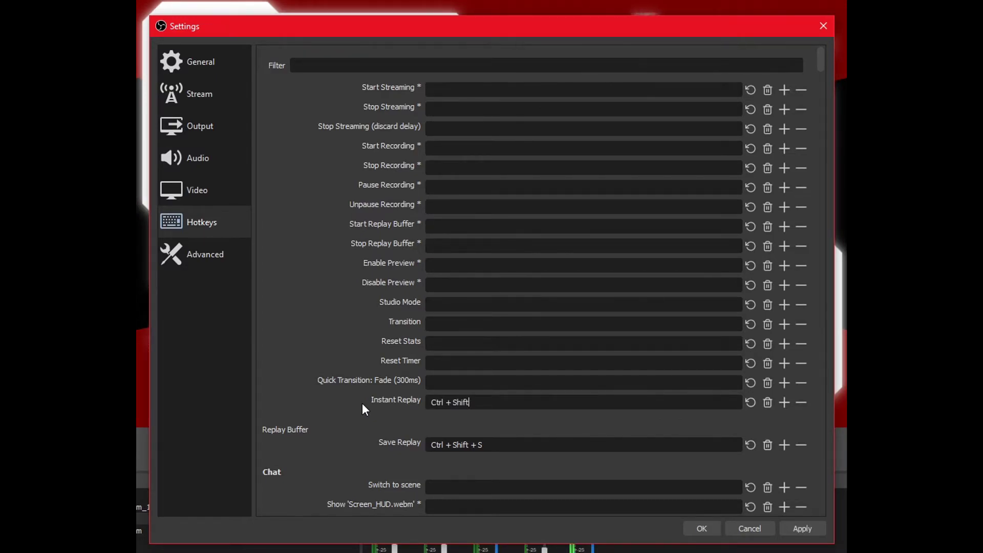
pyautogui.hotkey('ctrl', 'shift', 'z')
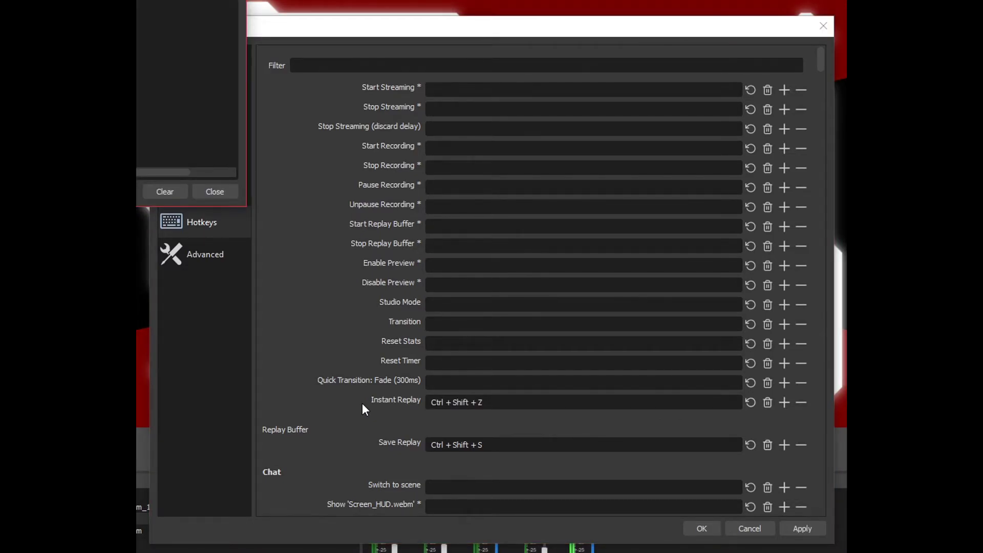
# Step: Apply and save the new hotkey, then close the Script Log window
pyautogui.click(214, 188)
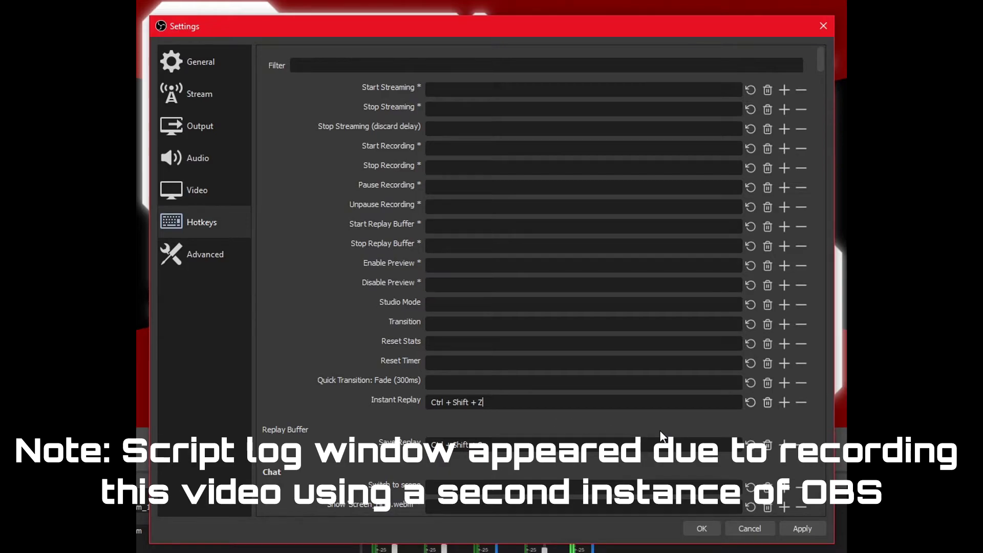
pyautogui.click(801, 527)
pyautogui.click(699, 527)
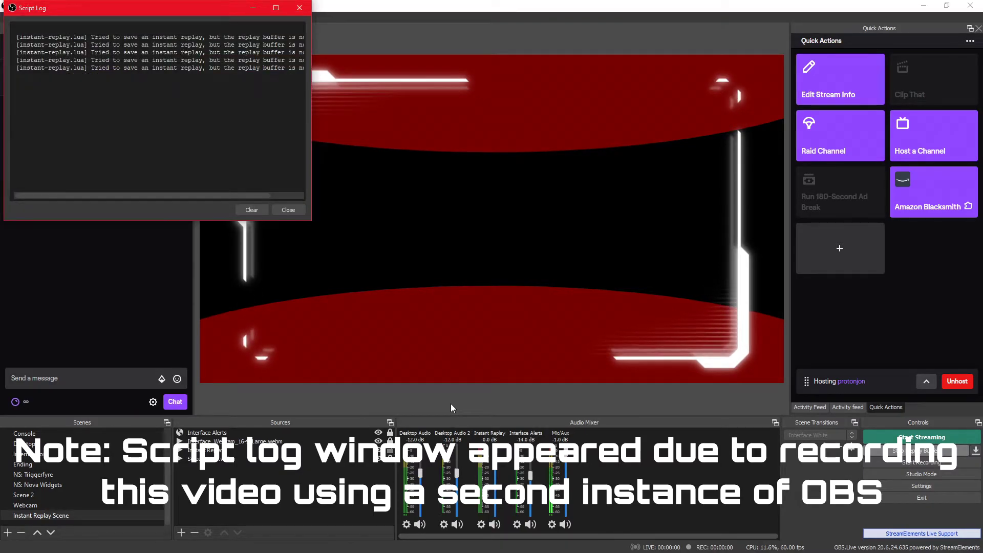
pyautogui.click(300, 8)
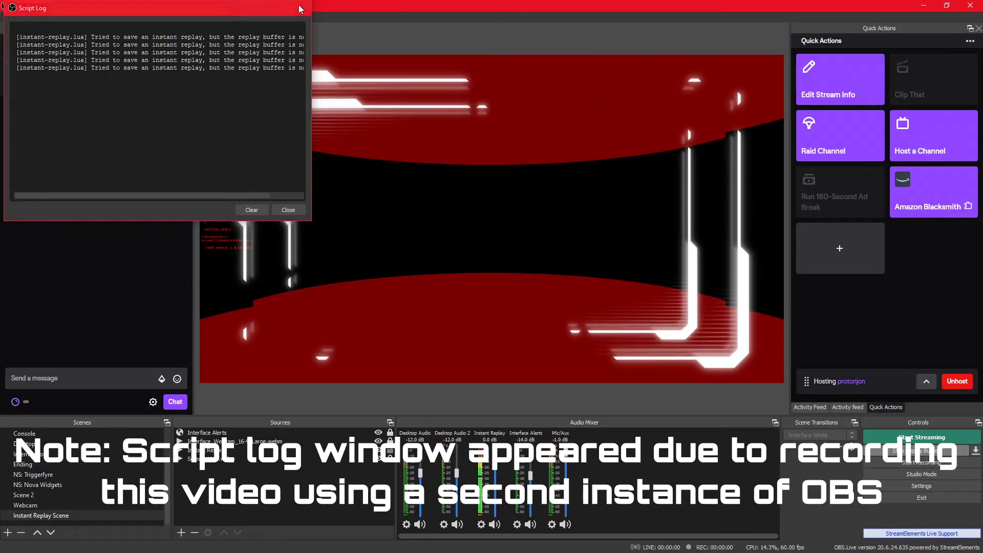
pyautogui.click(334, 225)
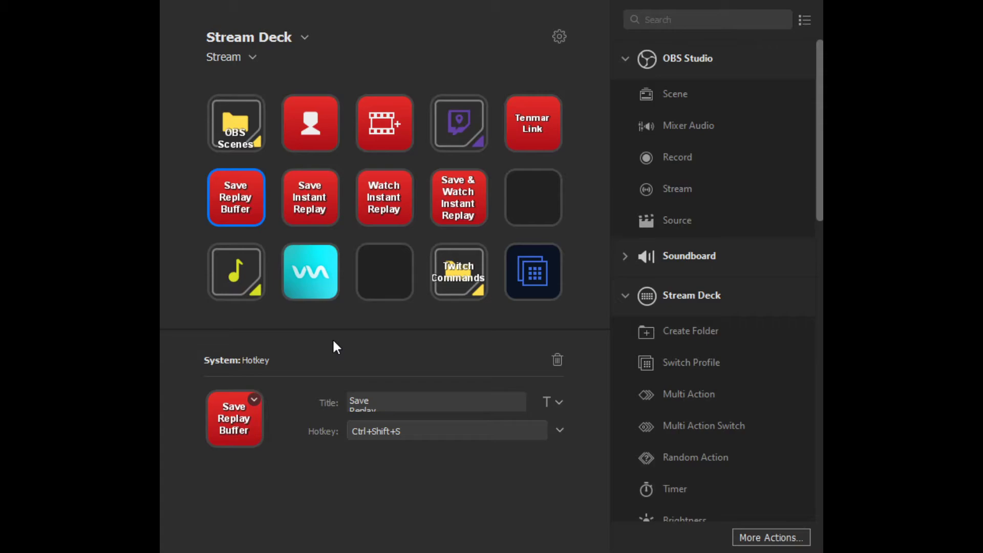
# Step: Select the Save Instant Replay key to view its System: Hotkey setting of Ctrl+Shift+Z
pyautogui.click(318, 187)
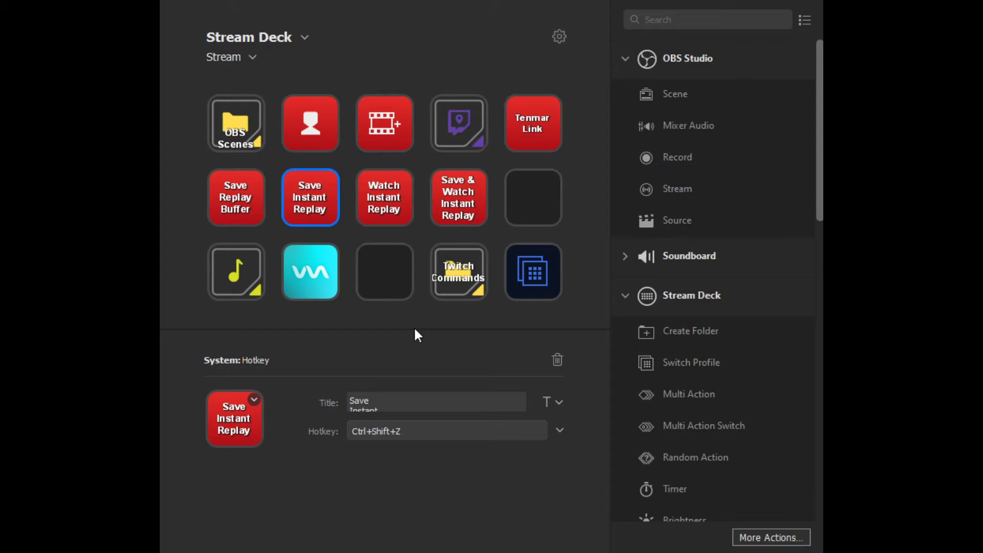
# Step: Select the Watch Instant Replay key and open its multi-action sequence
pyautogui.click(385, 190)
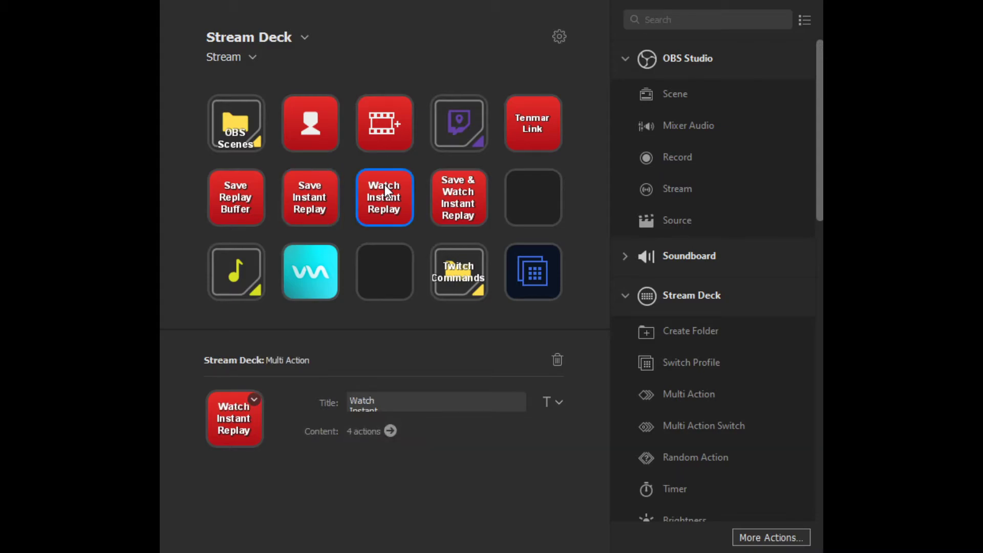
pyautogui.click(452, 213)
pyautogui.click(407, 218)
pyautogui.click(390, 431)
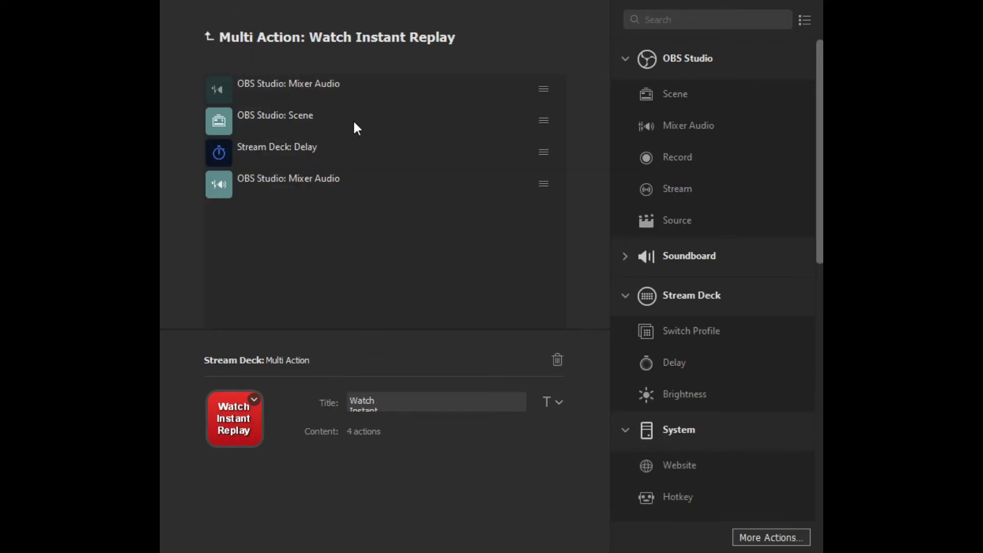
# Step: Review the Mixer Audio, Scene, 30000 ms delay and final audio steps, then open Save & Watch Instant Replay
pyautogui.click(337, 91)
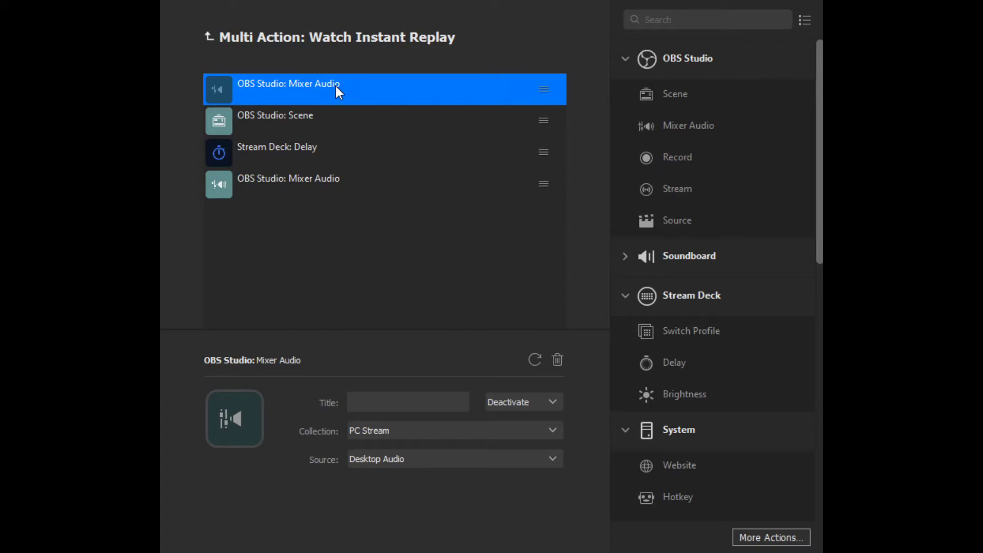
pyautogui.click(357, 131)
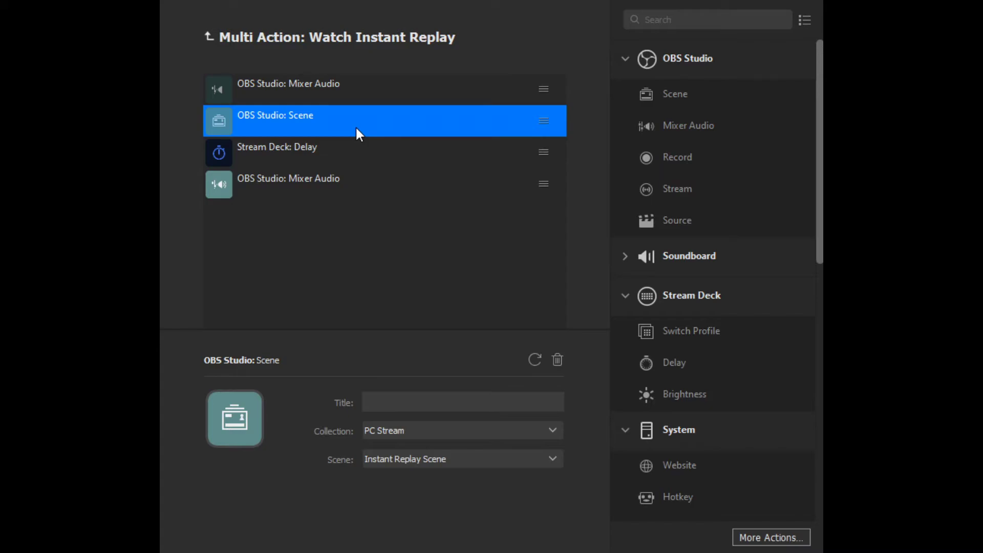
pyautogui.click(357, 163)
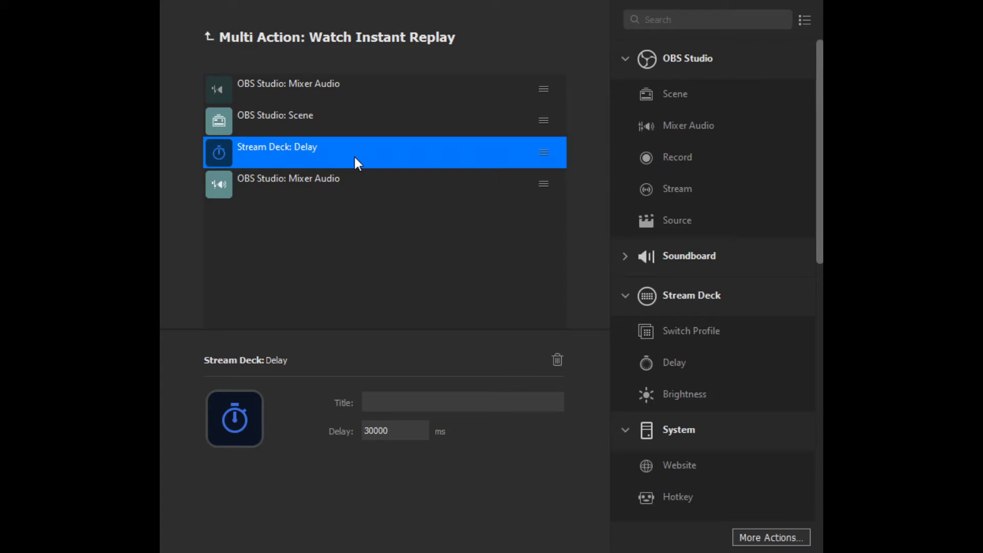
pyautogui.click(338, 184)
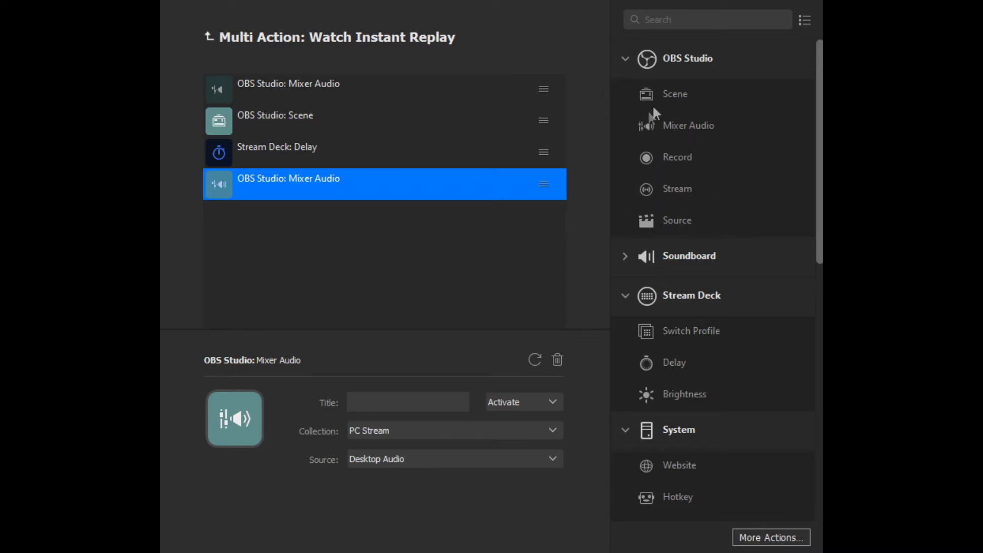
pyautogui.click(213, 40)
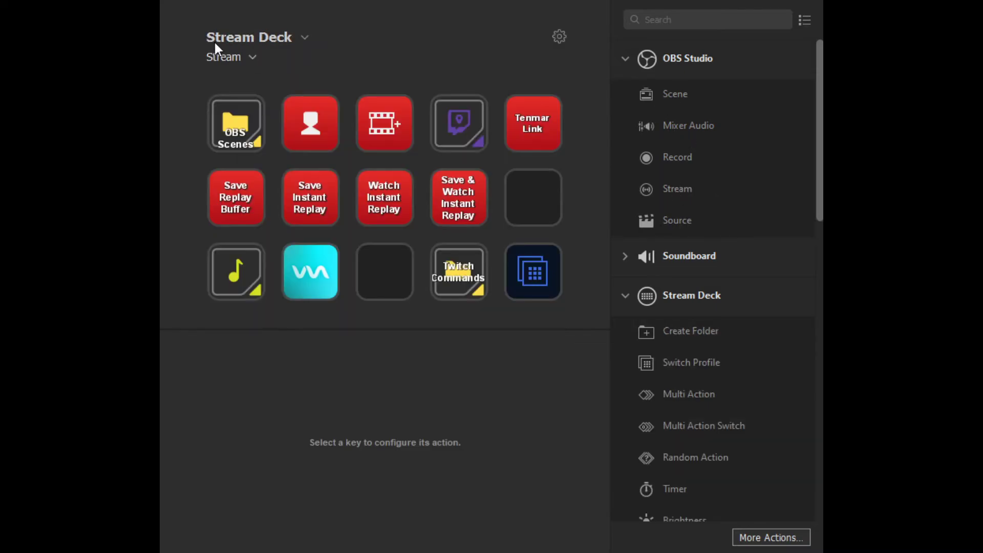
pyautogui.doubleClick(471, 192)
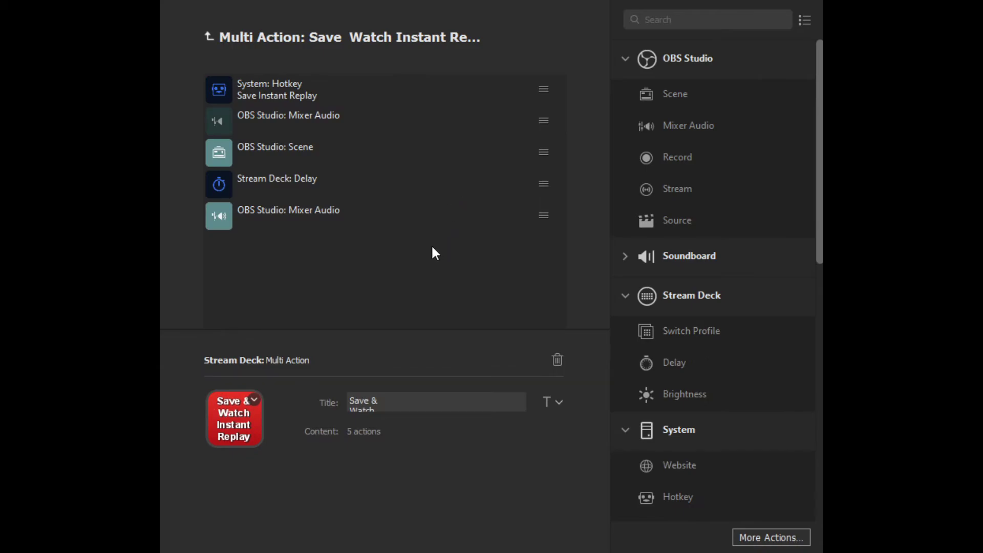
pyautogui.click(249, 94)
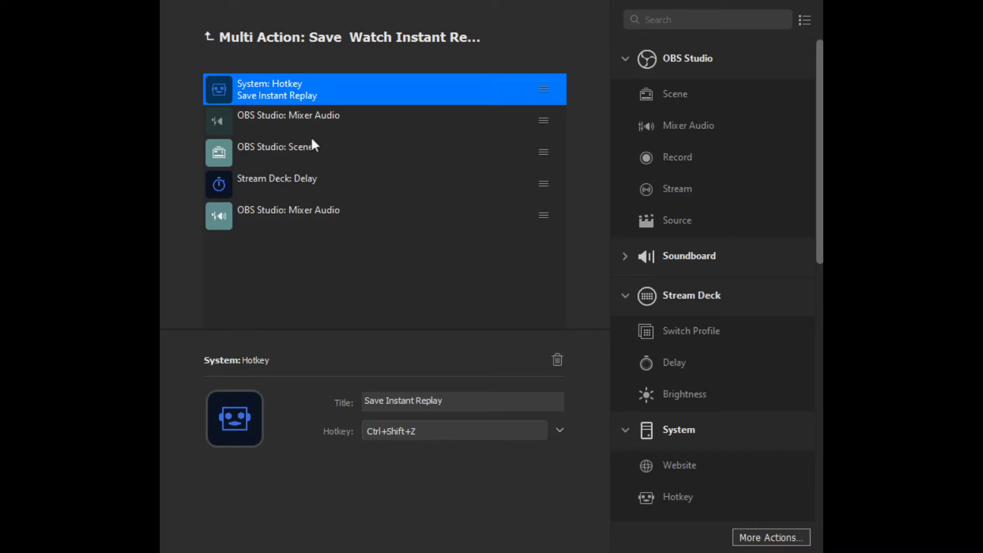
pyautogui.click(317, 123)
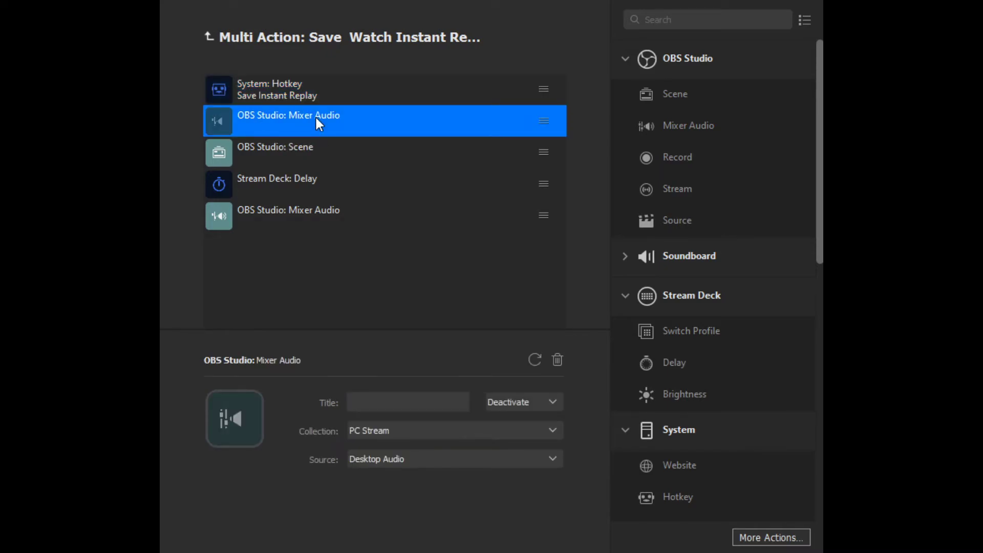
pyautogui.click(322, 156)
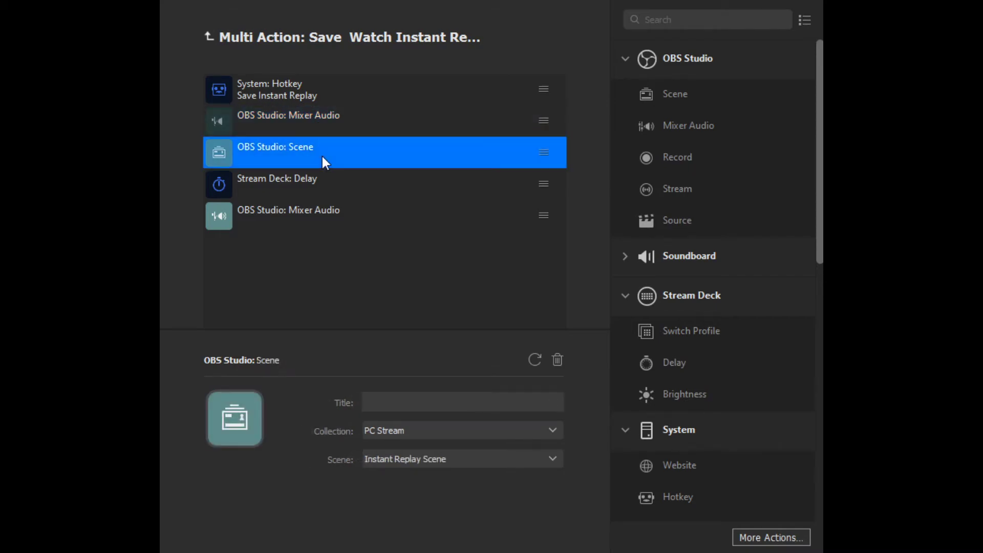
pyautogui.click(328, 187)
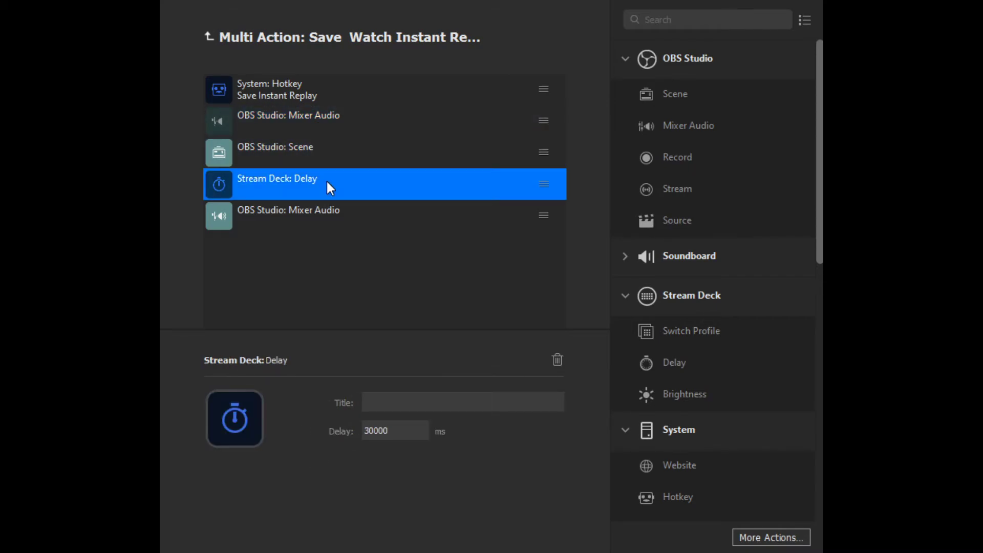
pyautogui.click(341, 217)
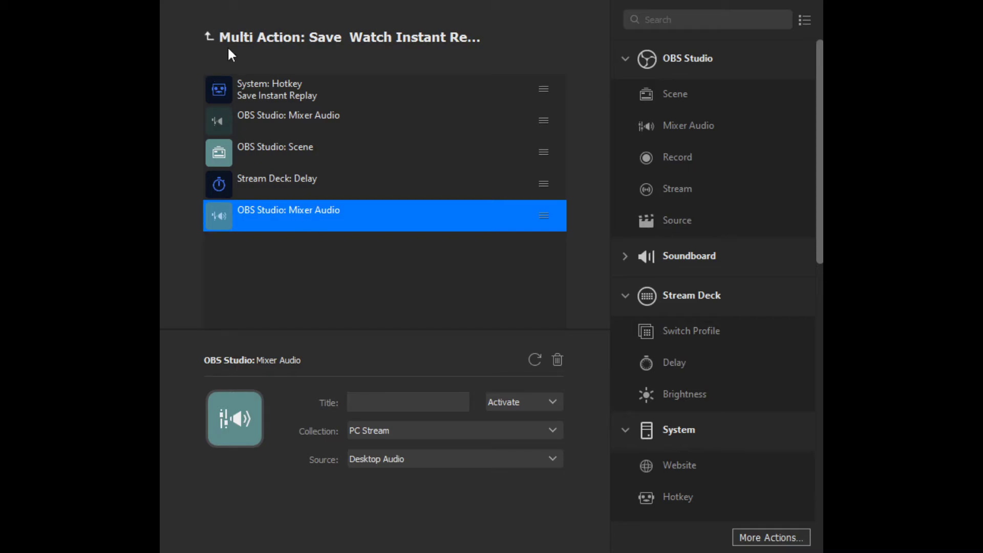
pyautogui.click(216, 37)
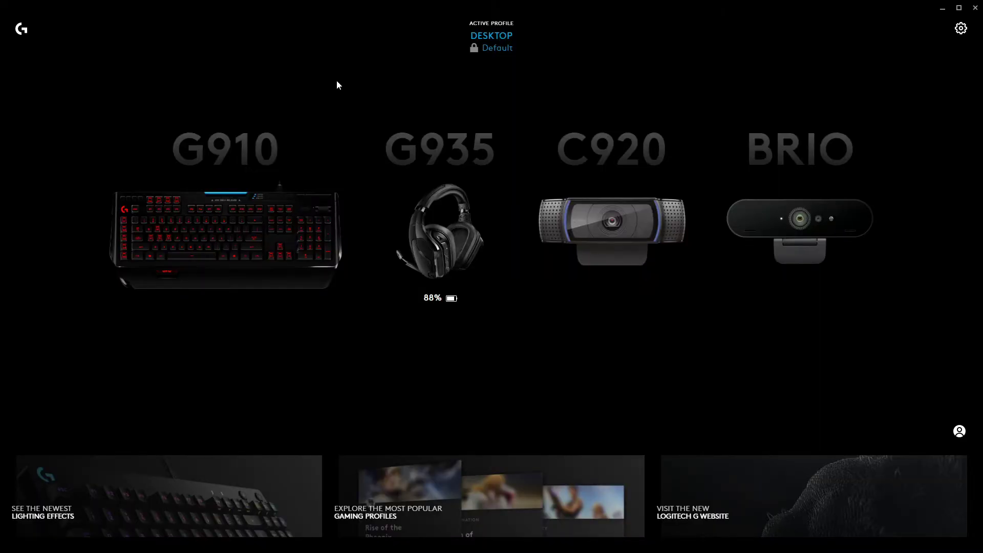
# Step: Select the G910 keyboard and show its G-key assignments
pyautogui.click(235, 207)
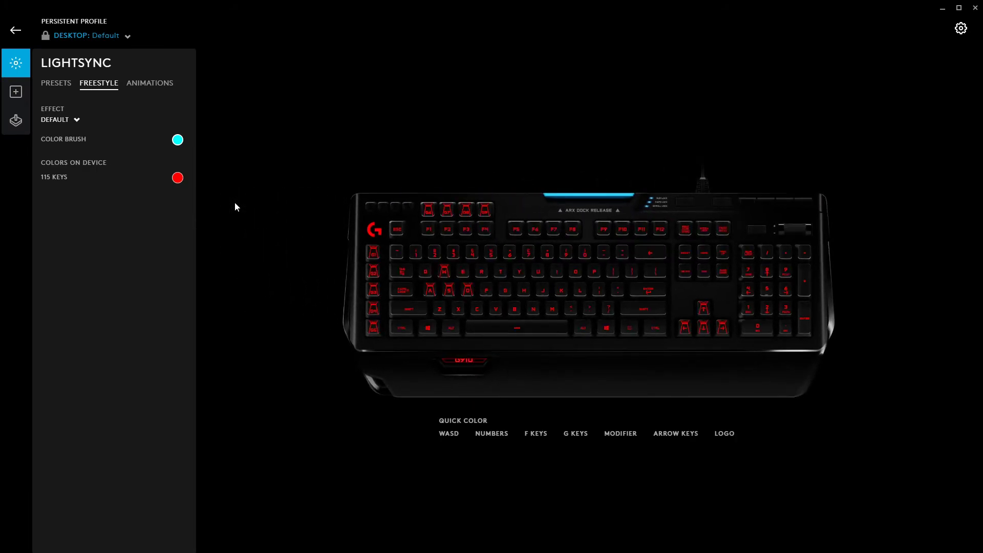
pyautogui.click(11, 98)
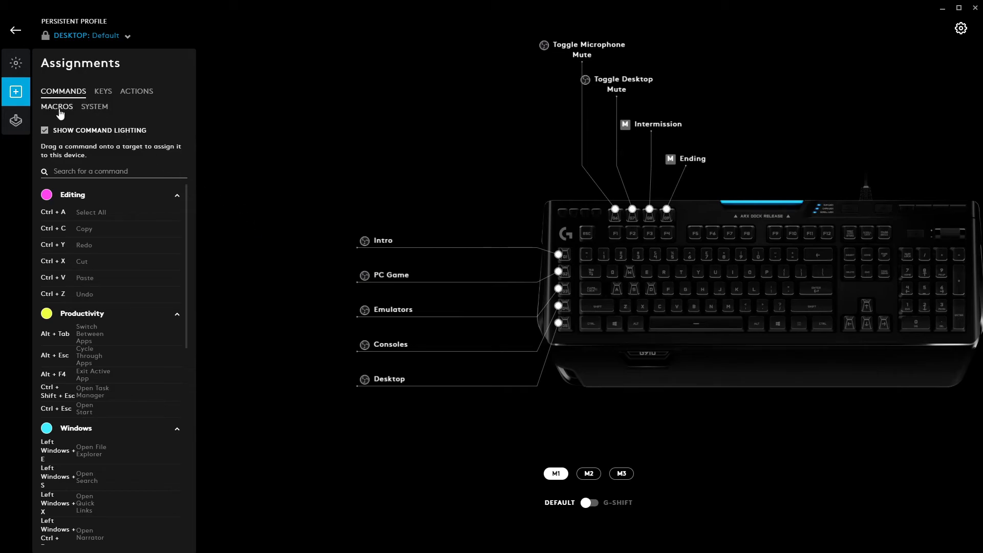
# Step: Browse the MACROS and ACTIONS lists, then open the Save Instant Replay macro with its Ctrl + Shift + Z step
pyautogui.click(59, 110)
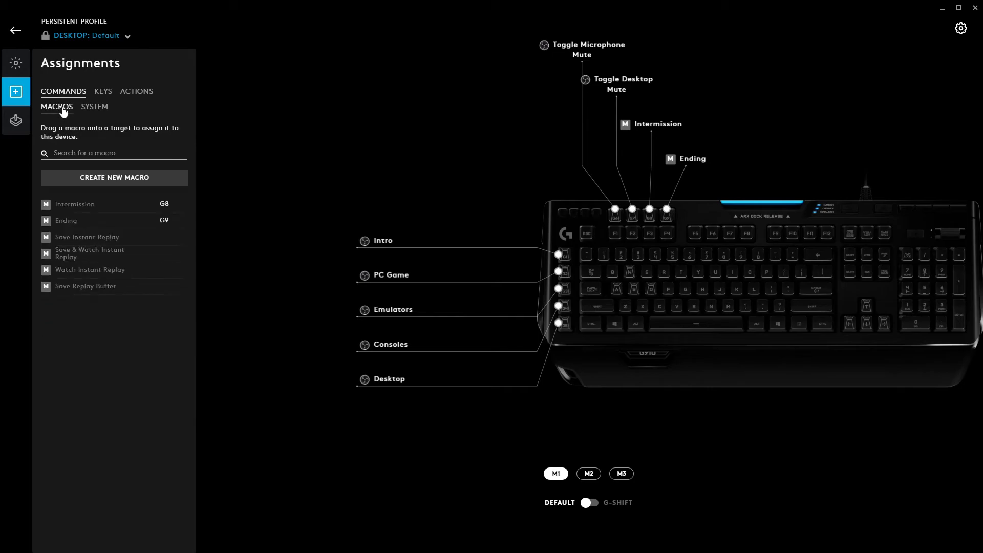
pyautogui.click(134, 97)
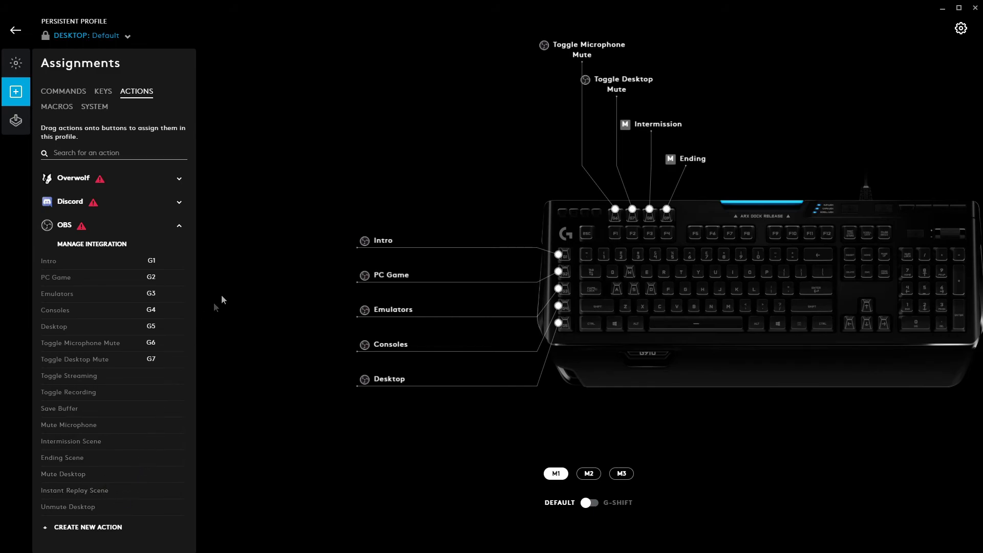
pyautogui.click(62, 112)
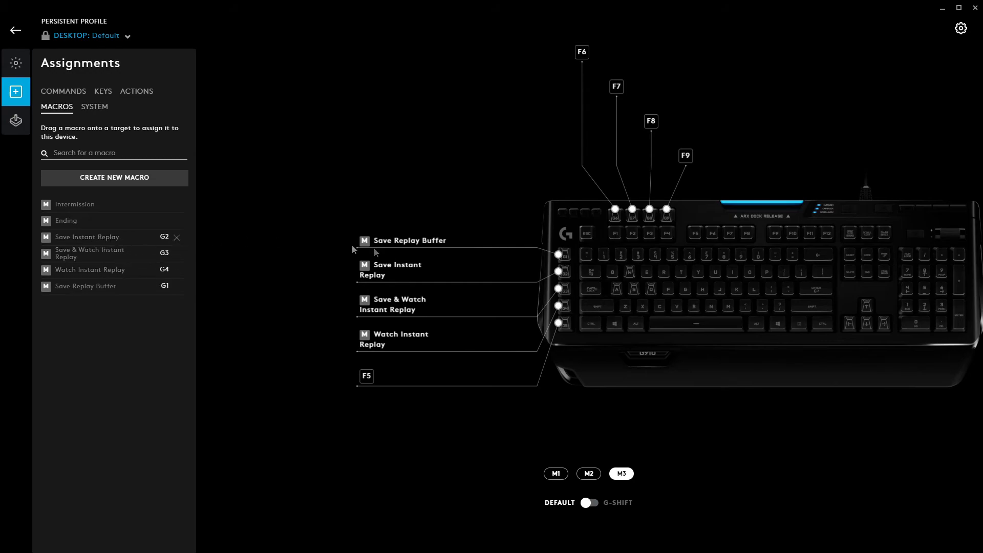
pyautogui.click(105, 238)
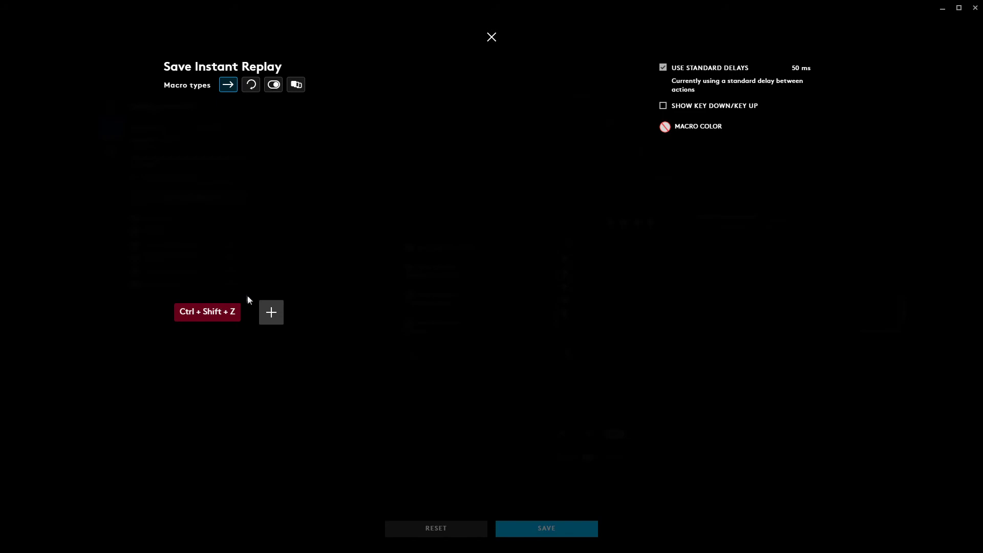
# Step: Replace the Save Instant Replay macro's old step with a recorded Ctrl+Shift+Z keystroke and save it
pyautogui.click(209, 324)
pyautogui.press('Delete')
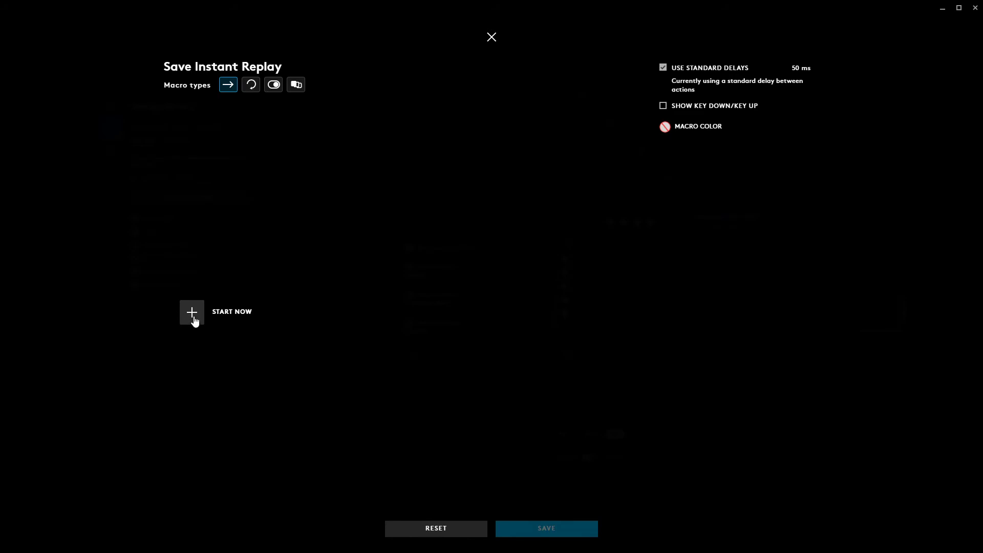
pyautogui.click(192, 316)
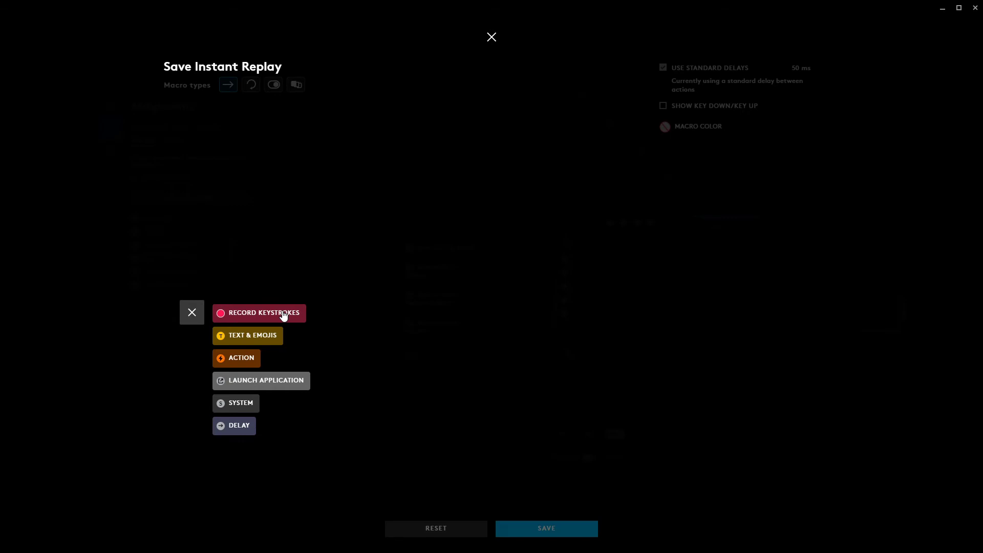
pyautogui.click(284, 315)
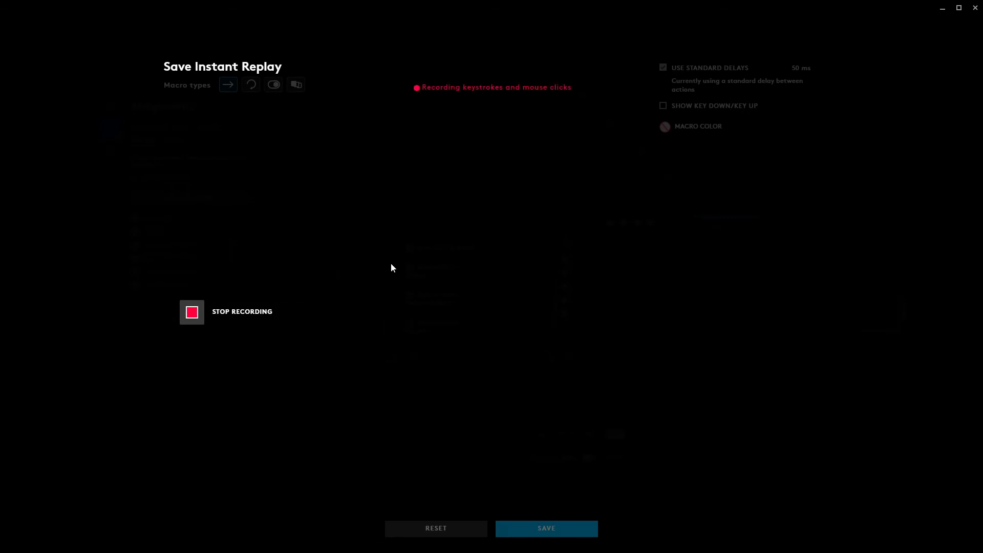
pyautogui.hotkey('ctrl', 'shift', 'z')
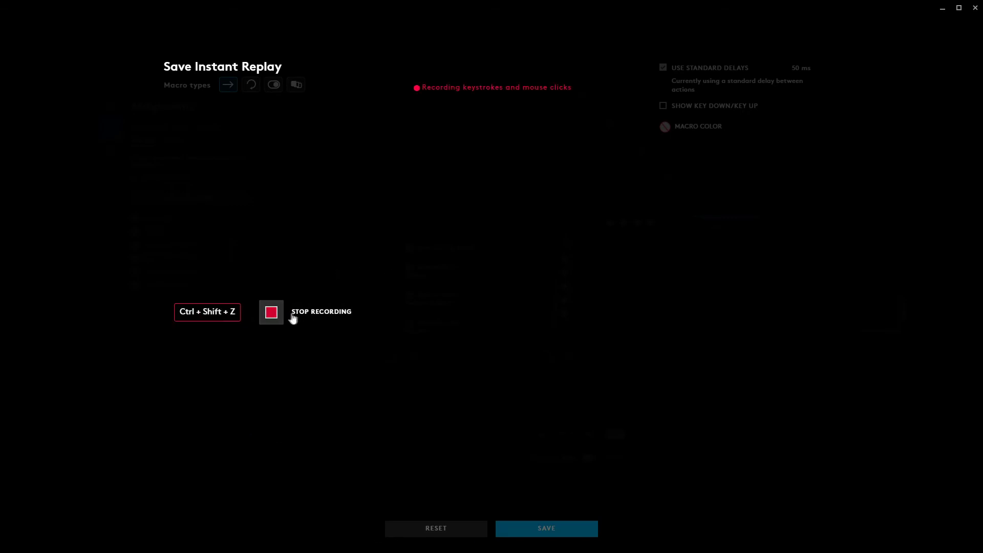
pyautogui.click(274, 316)
pyautogui.click(580, 532)
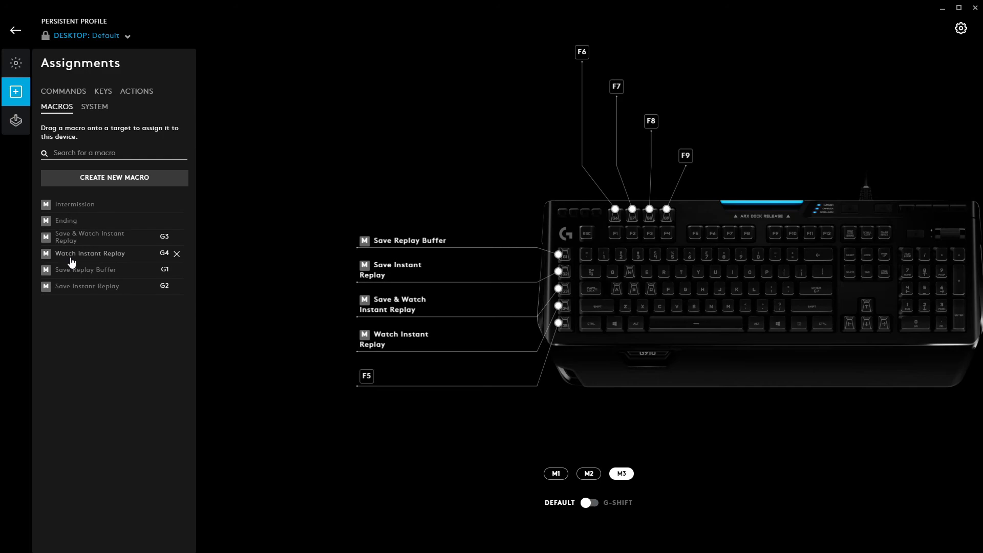
# Step: Append an OBS PC Game scene-switch step to the Watch Instant Replay macro and save it
pyautogui.click(71, 263)
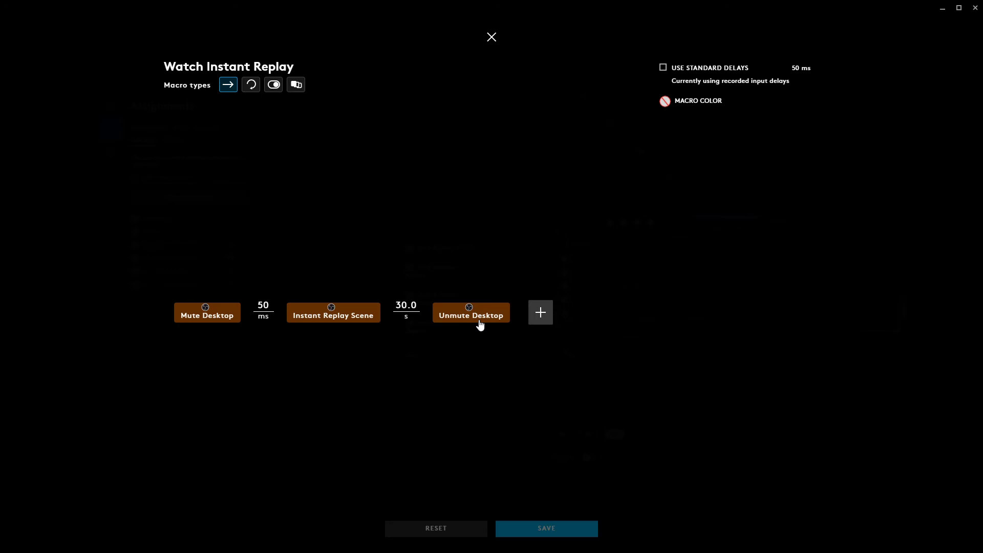
pyautogui.click(540, 313)
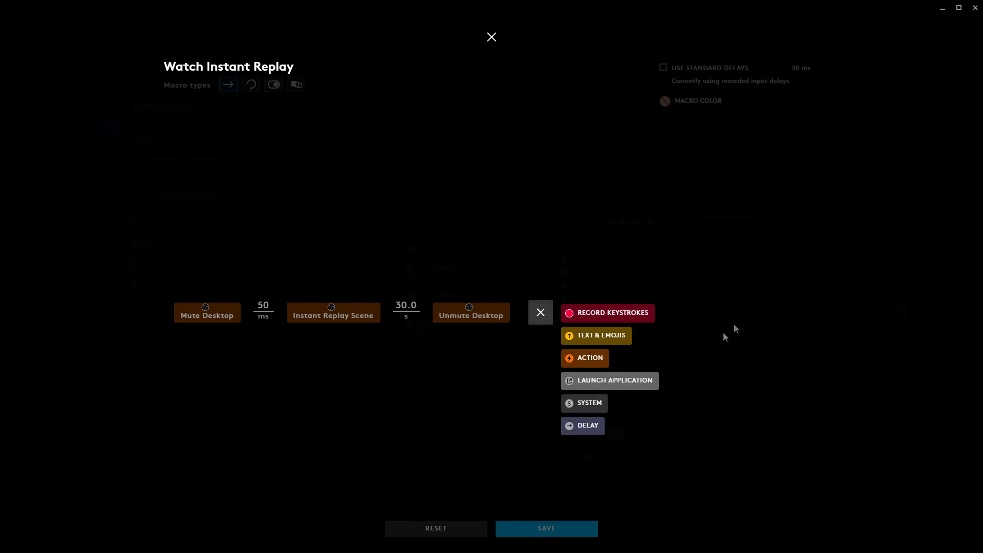
pyautogui.click(583, 359)
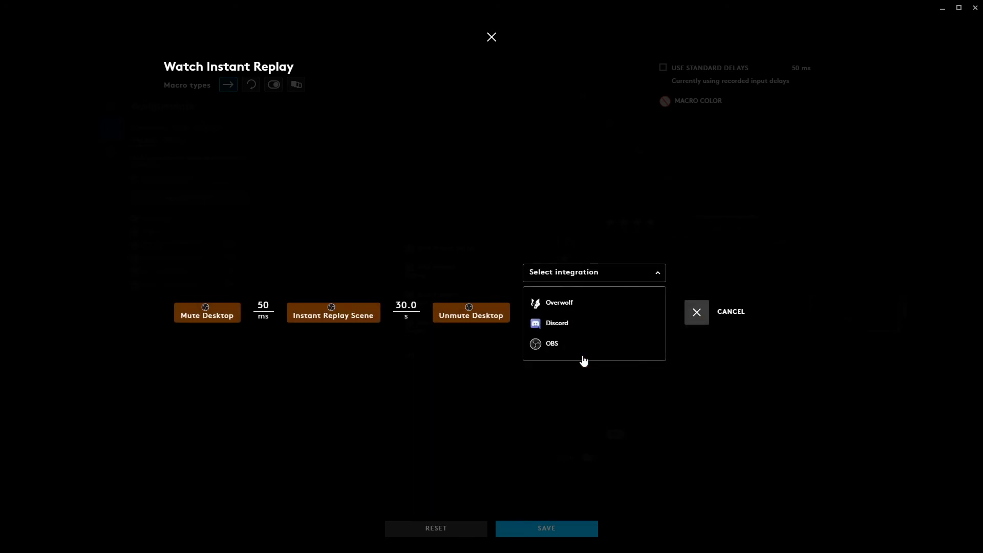
pyautogui.click(541, 347)
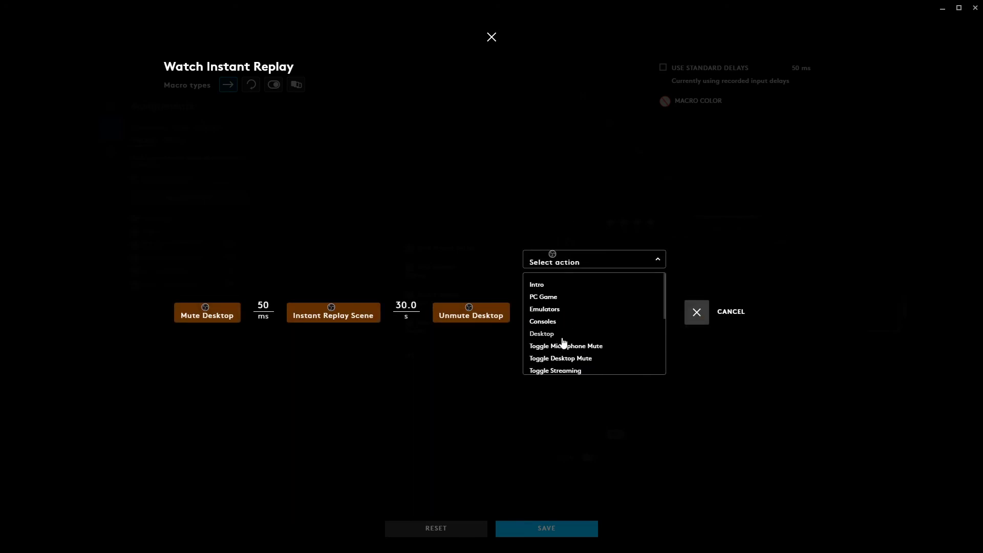
pyautogui.click(556, 298)
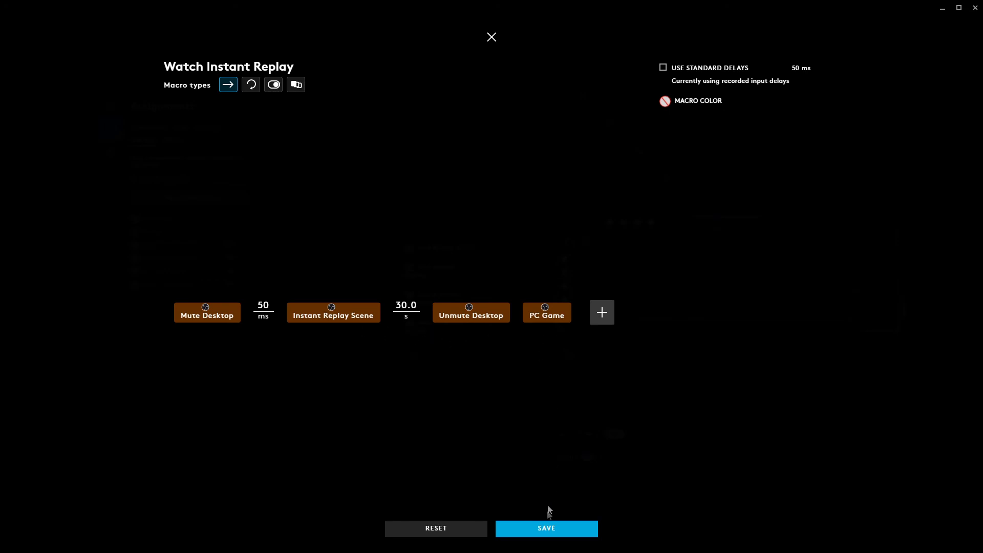
pyautogui.click(546, 528)
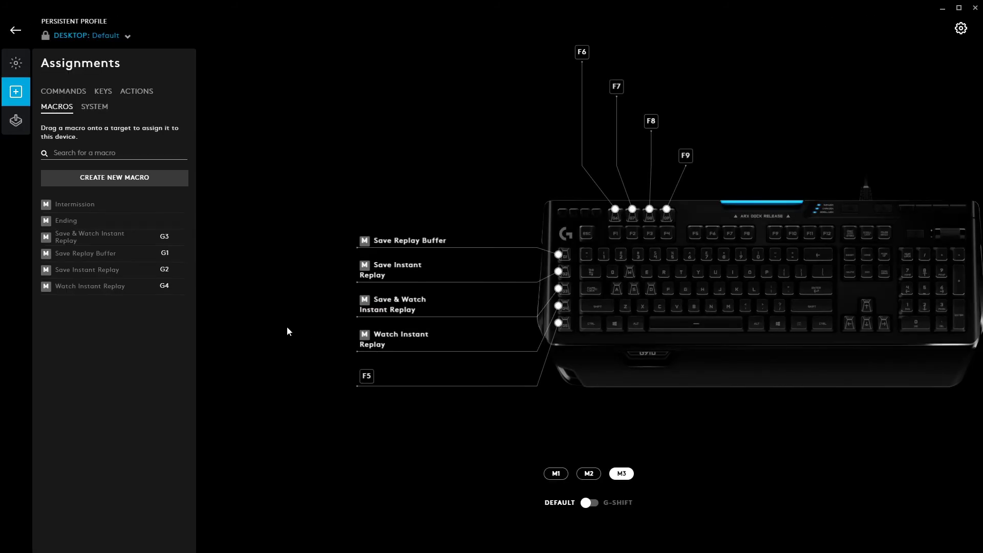